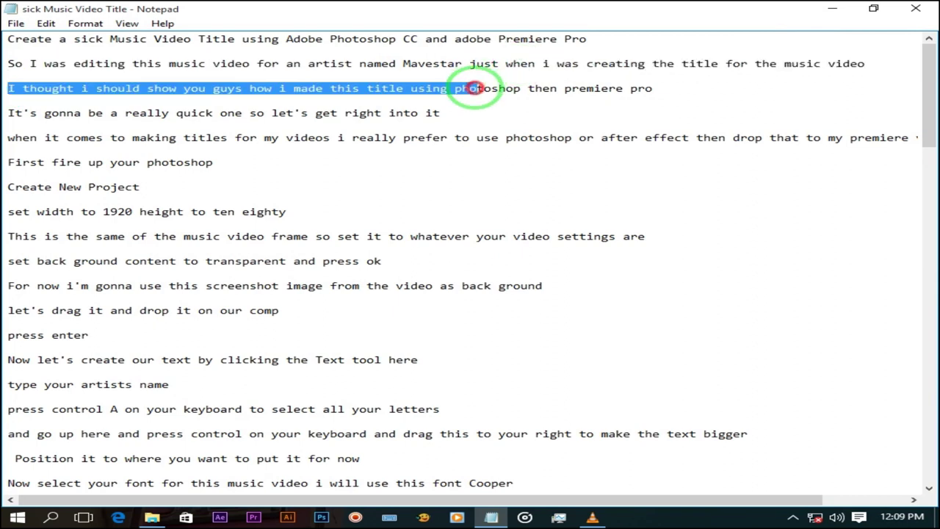
- Skim the tutorial script from the introduction through the instructions for recolouring and duplicating the star
drag(125, 163, 176, 162)
scroll(271, 276, down, 2)
drag(8, 199, 118, 199)
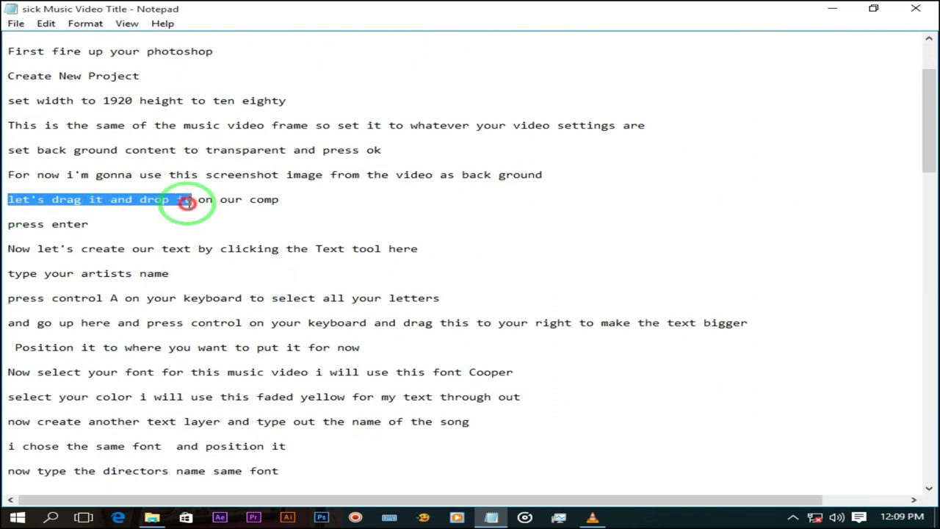
scroll(209, 305, down, 3)
drag(23, 300, 242, 297)
scroll(300, 332, down, 11)
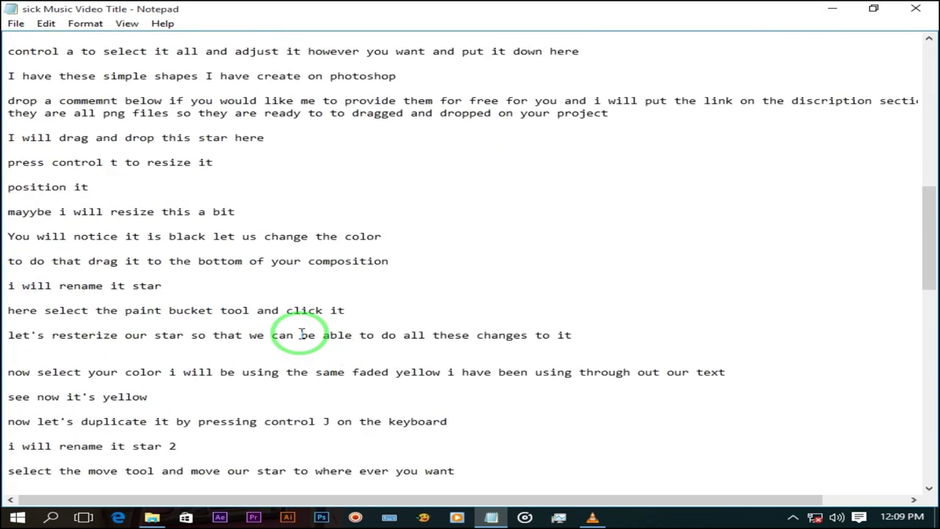
drag(14, 353, 492, 360)
click(444, 373)
scroll(105, 169, up, 20)
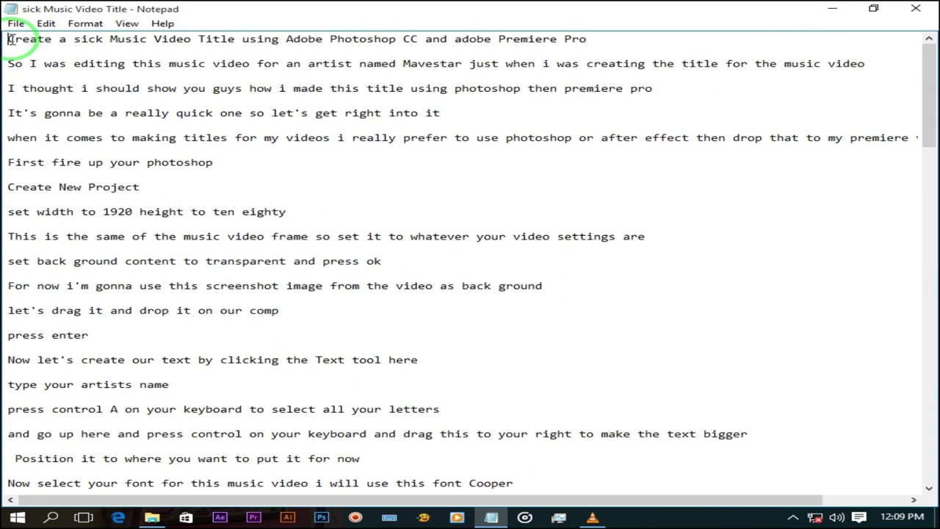
- Read through the full tutorial script, from the title line to the closing like-and-subscribe line
drag(9, 39, 507, 46)
drag(9, 64, 374, 64)
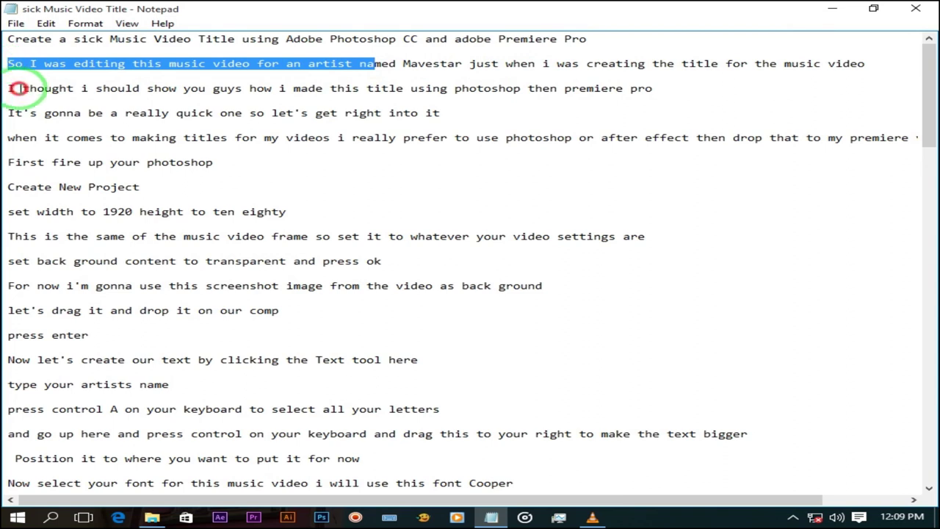
drag(9, 88, 560, 96)
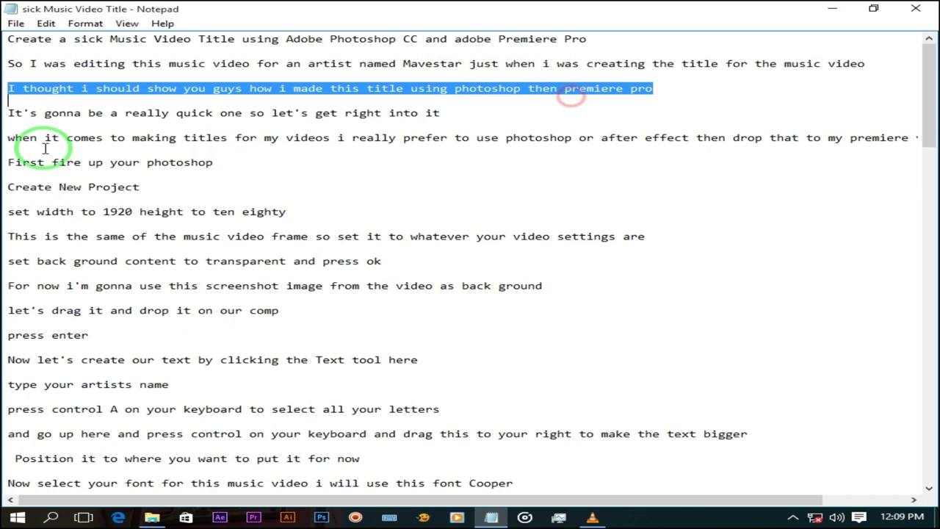
click(98, 155)
drag(125, 162, 176, 163)
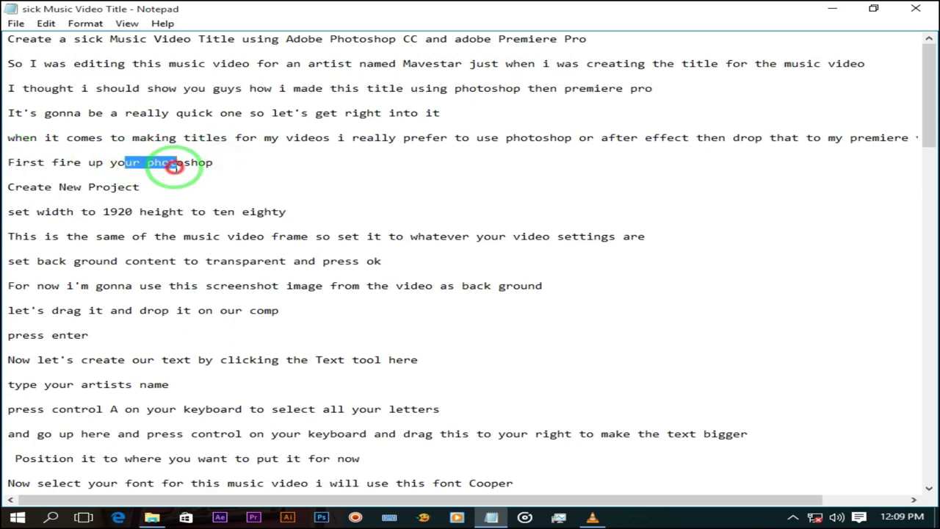
scroll(286, 269, down, 3)
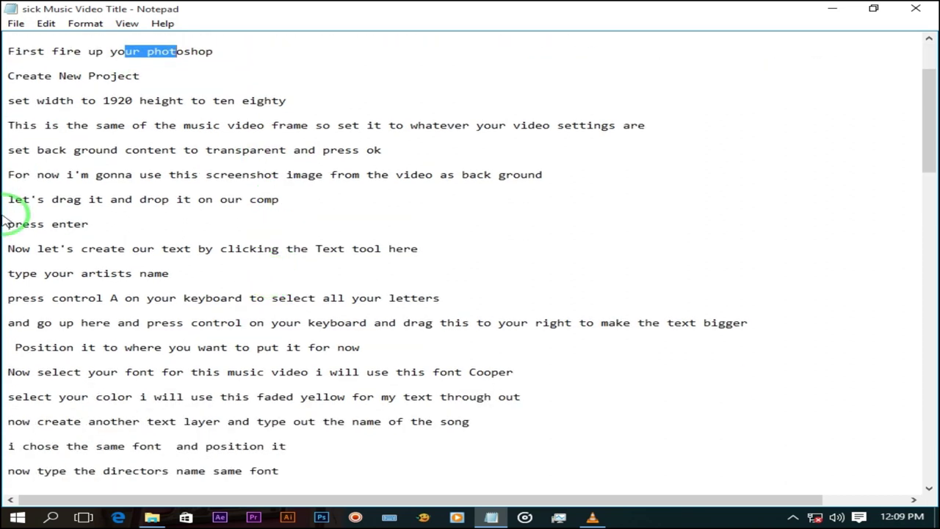
drag(9, 202, 161, 203)
scroll(209, 306, down, 3)
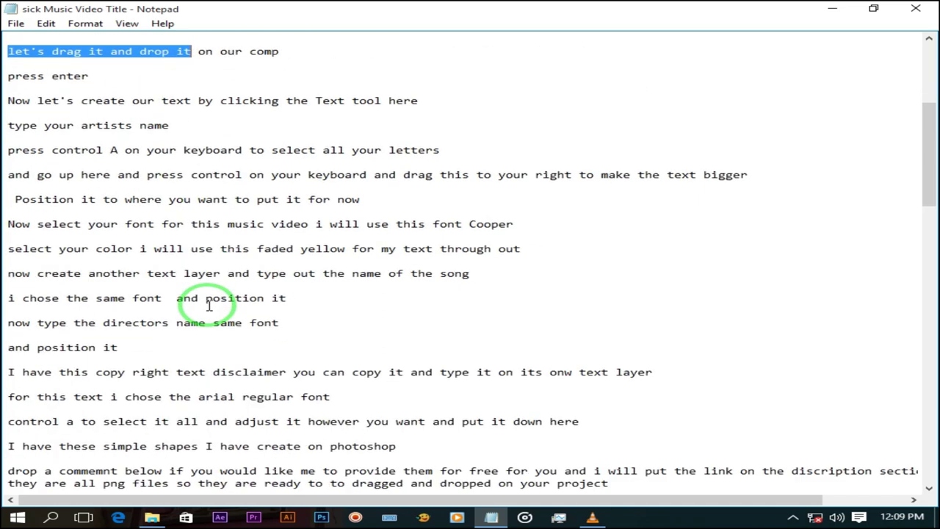
drag(44, 300, 254, 300)
scroll(323, 323, down, 2)
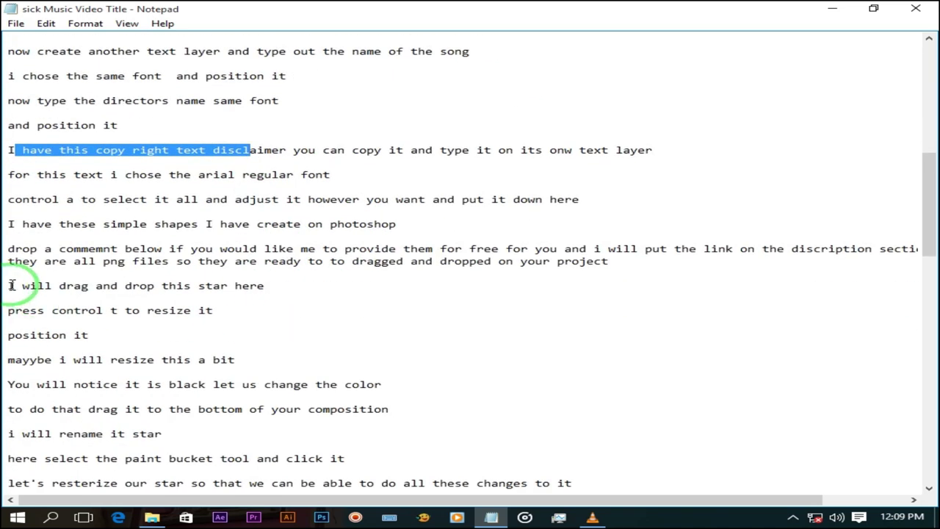
scroll(331, 348, down, 7)
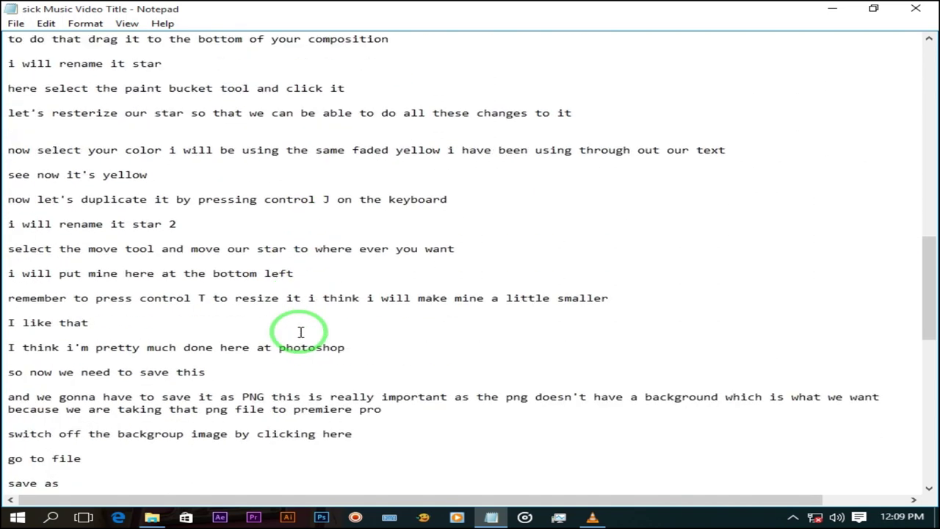
scroll(301, 332, down, 3)
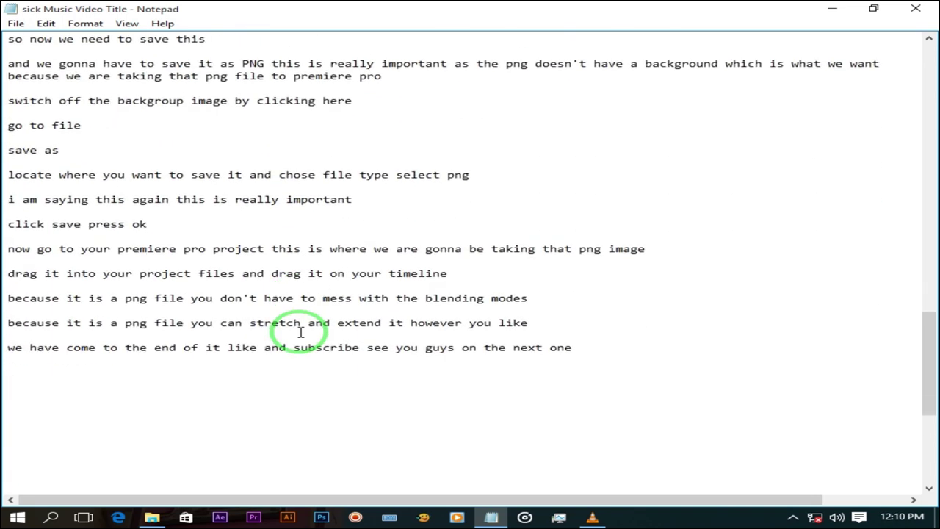
- Copy the script text to the clipboard
drag(7, 39, 247, 524)
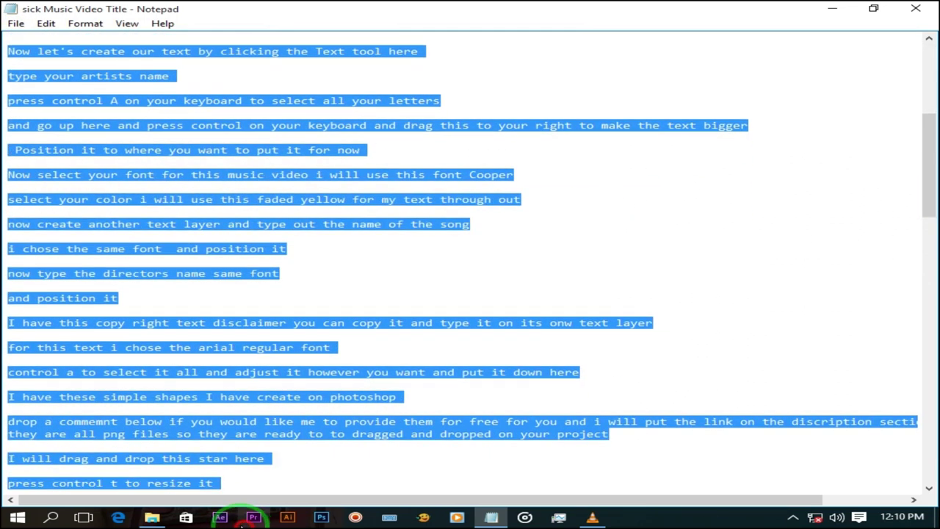
right_click(199, 322)
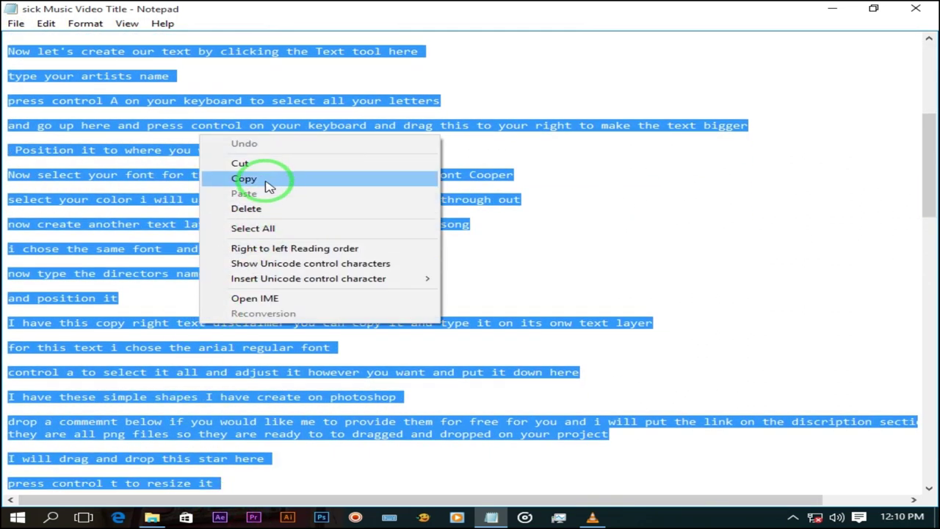
click(268, 186)
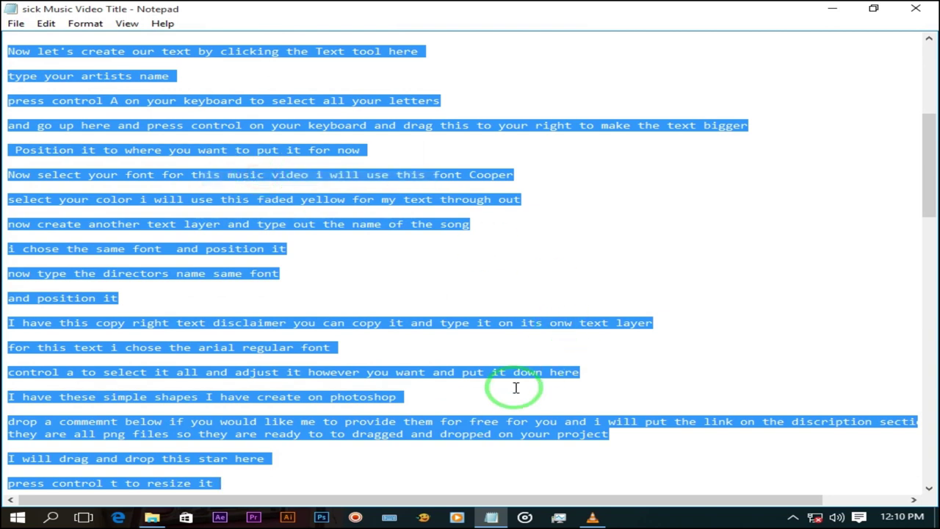
- Open Balabolka with an empty document and put the Notepad script out of the way
click(424, 518)
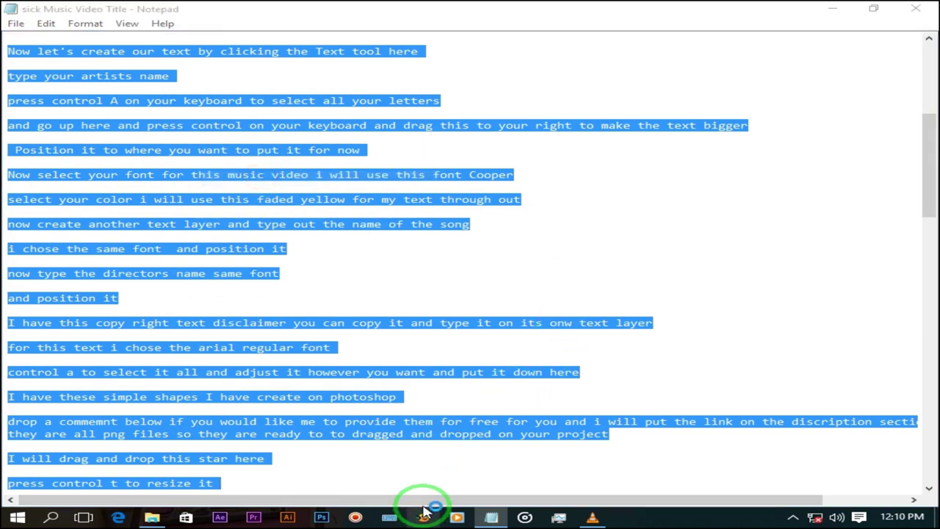
click(833, 9)
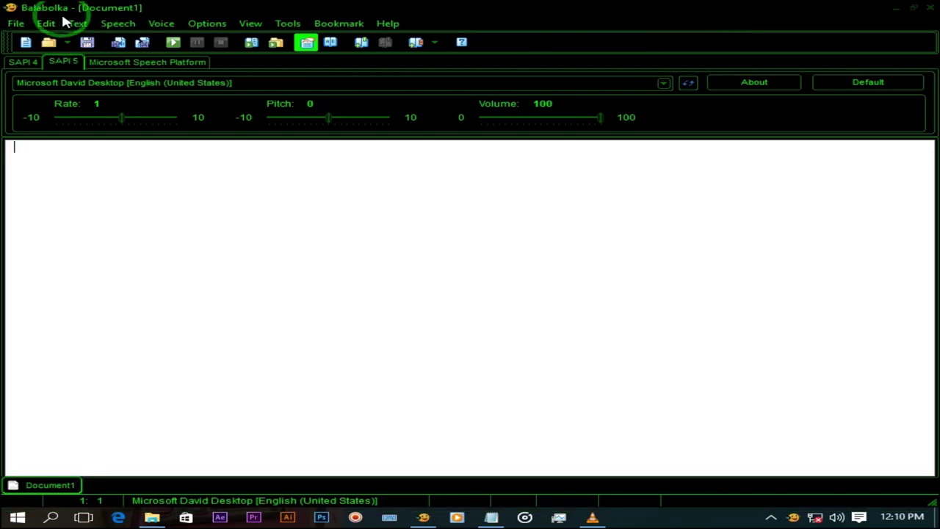
click(457, 518)
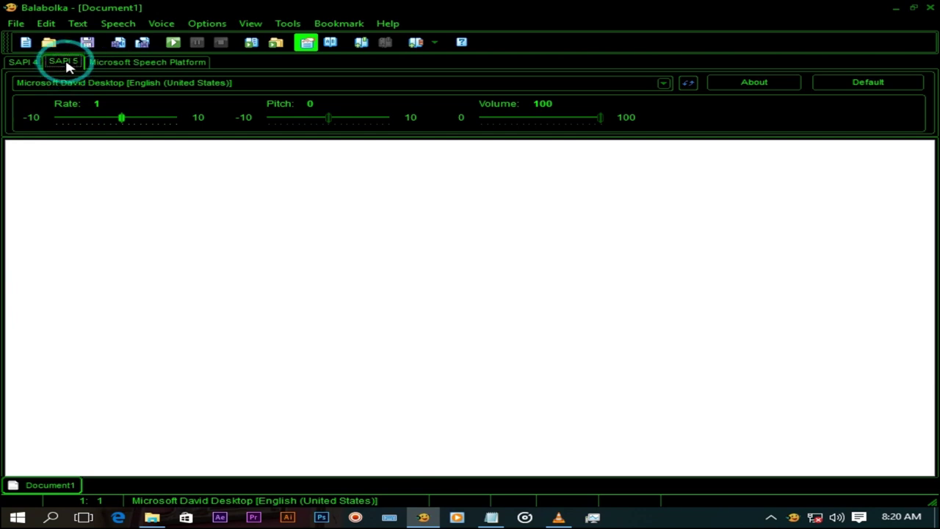
- Choose Vocalizer Expressive Nathan Harpo 22kHz [English (United States)] as the SAPI 5 voice
click(145, 86)
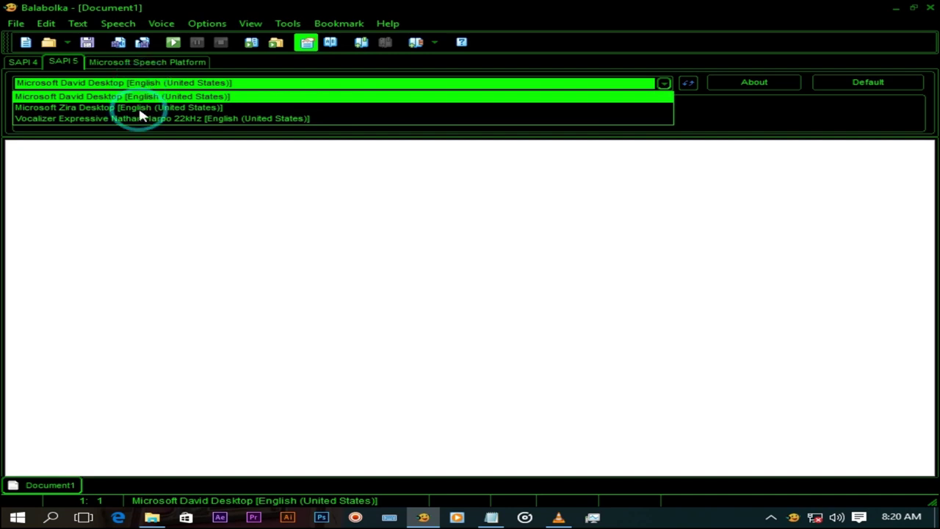
click(145, 119)
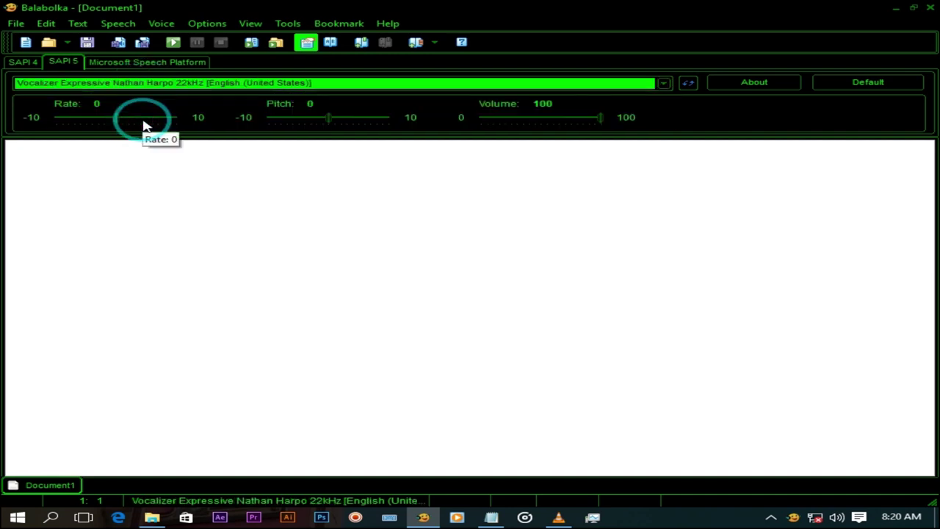
click(65, 155)
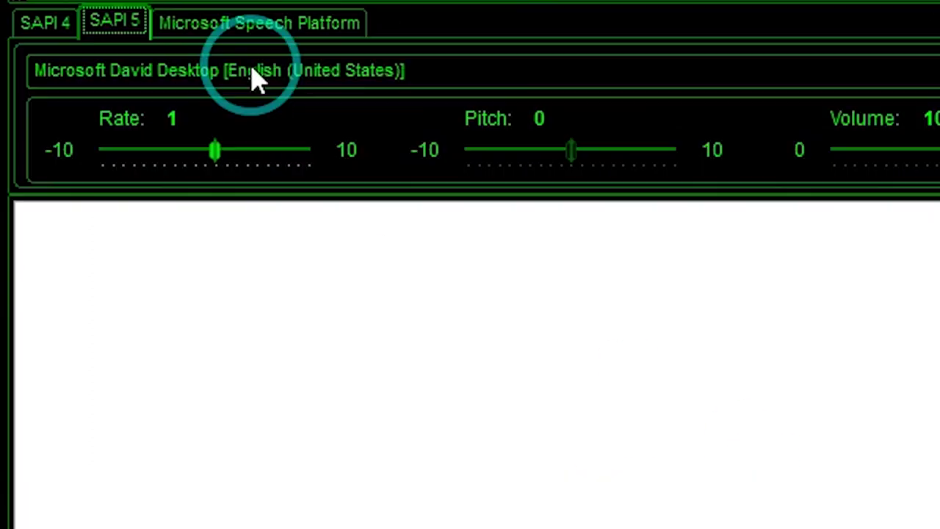
click(144, 84)
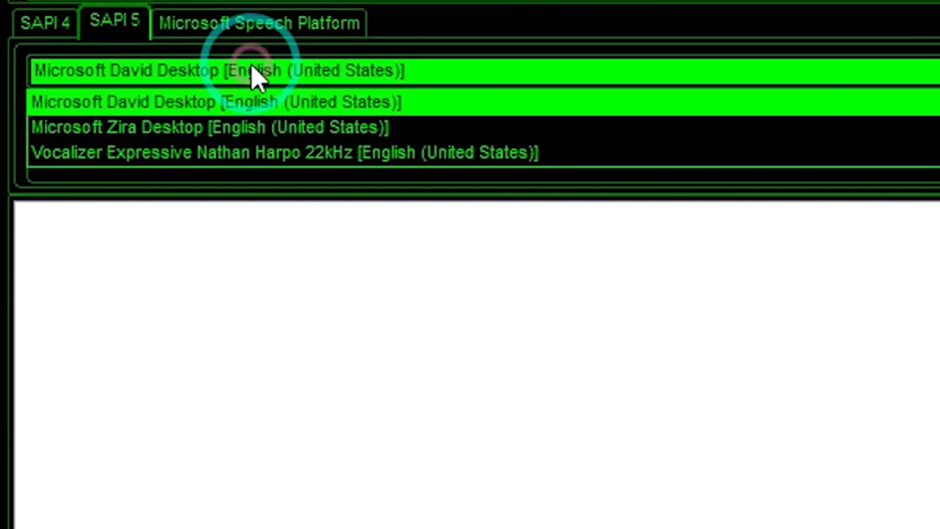
click(252, 156)
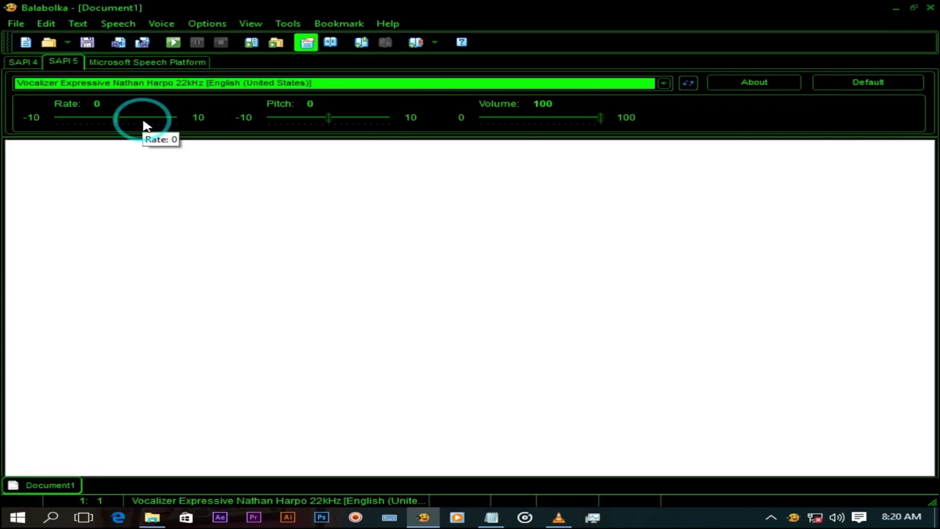
- Paste the copied tutorial script into the empty Balabolka document
click(64, 153)
key(ctrl+v)
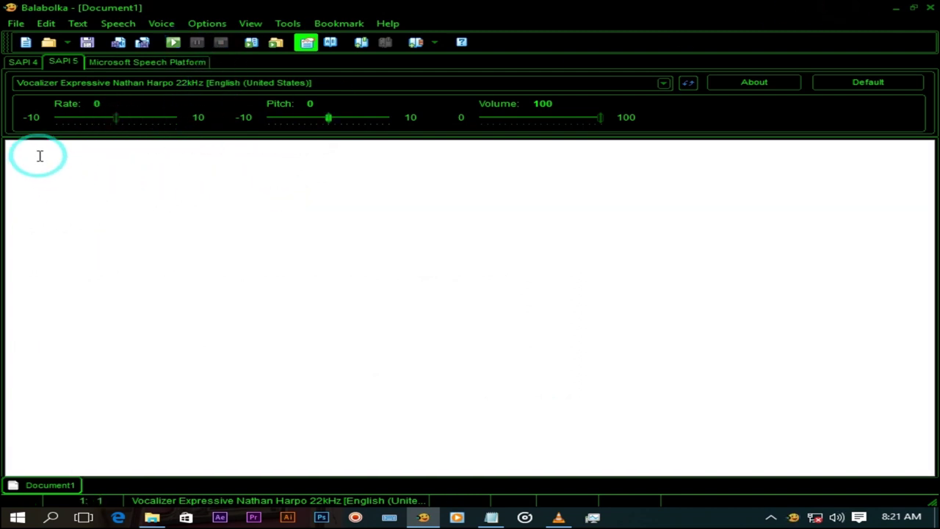
right_click(35, 152)
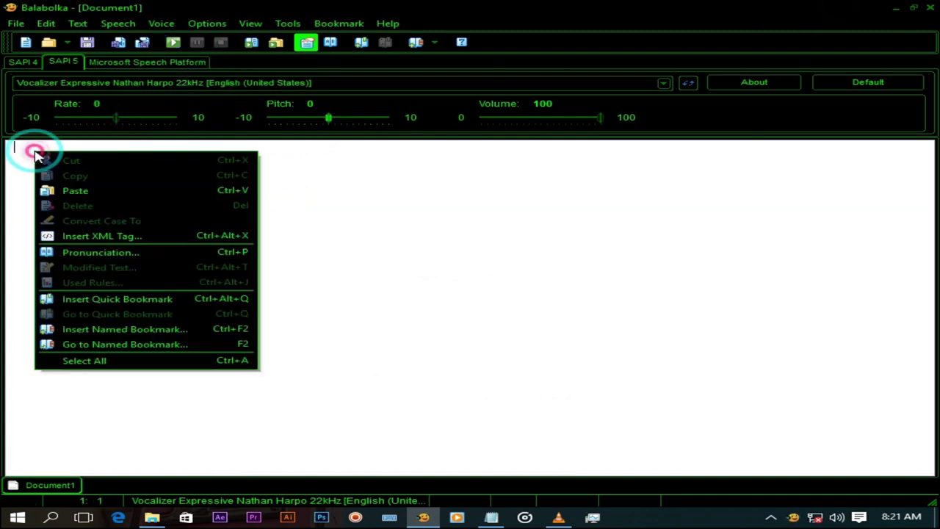
click(87, 192)
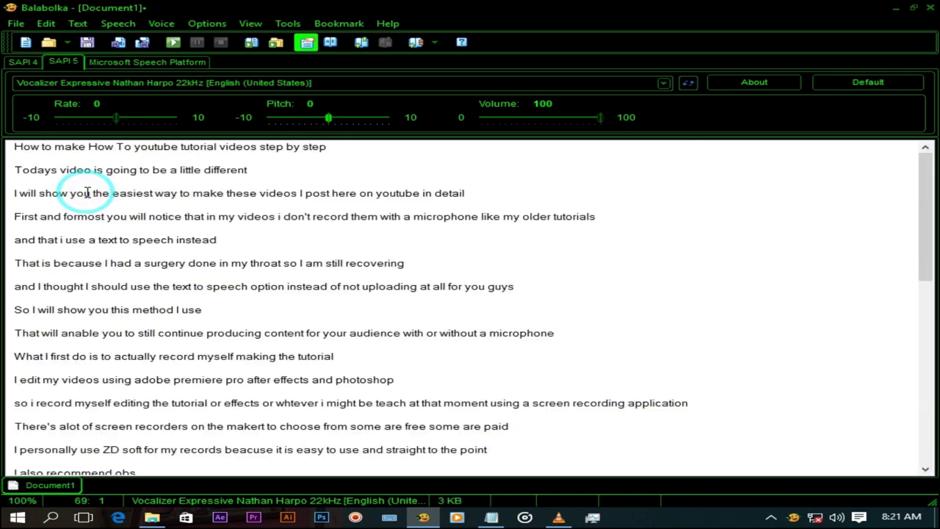
- Lower the speaker volume to about 35 and preview the script being read aloud
click(841, 518)
drag(845, 494, 737, 495)
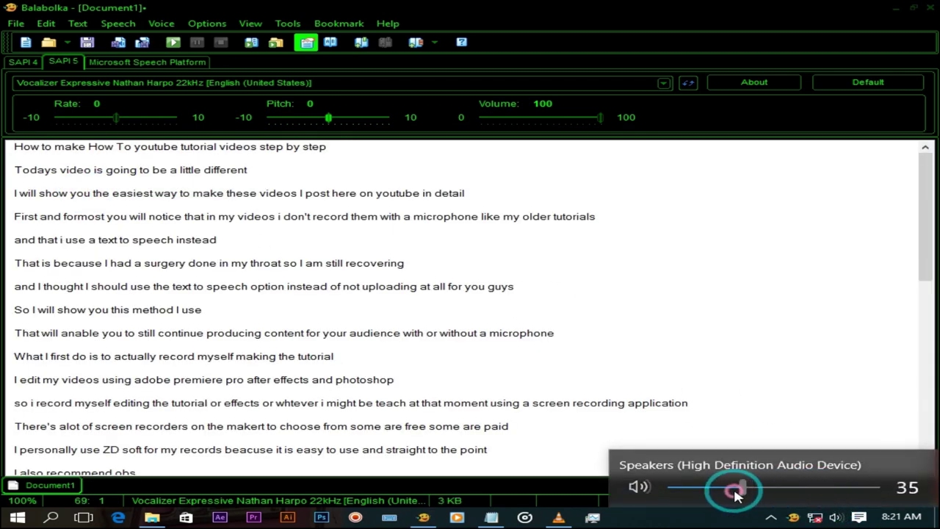
click(664, 526)
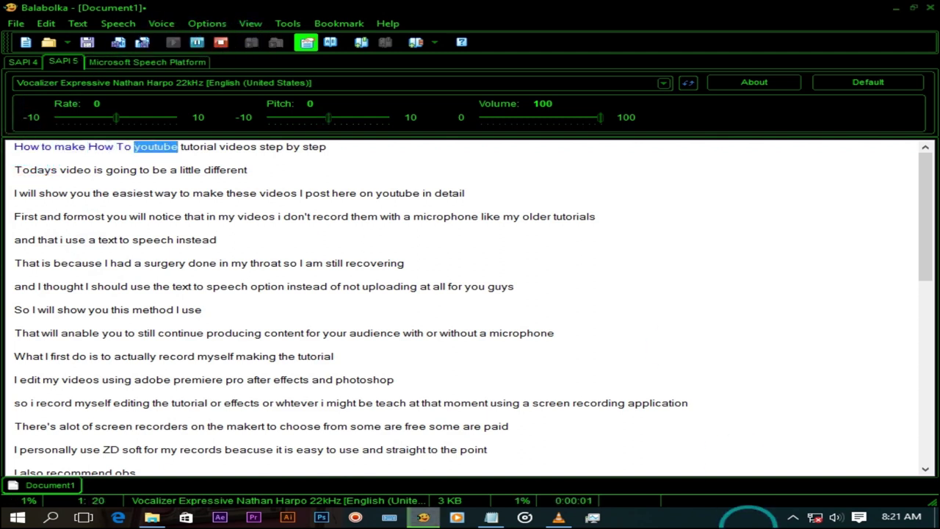
click(835, 517)
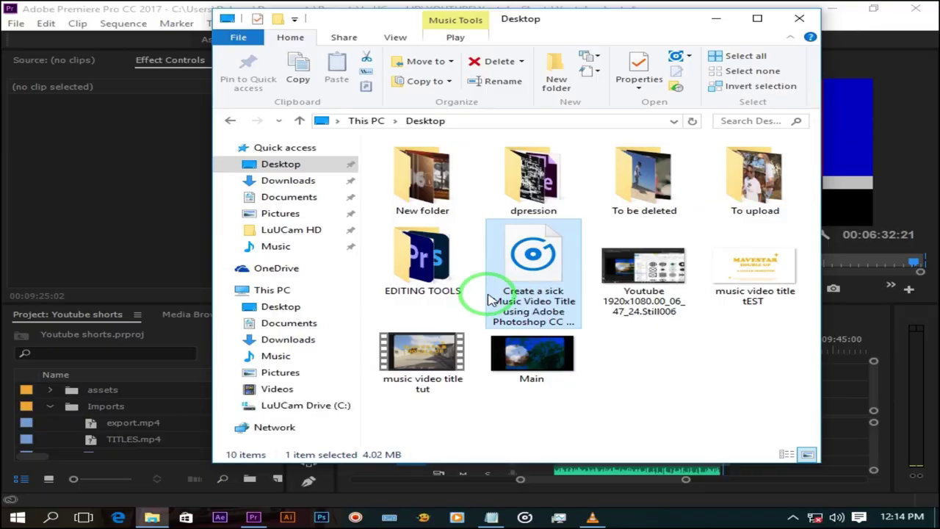
- Import the "Create a sick Music Video Title using Adobe Photoshop CC" audio file from the Desktop into the Premiere Pro project
drag(487, 298, 113, 410)
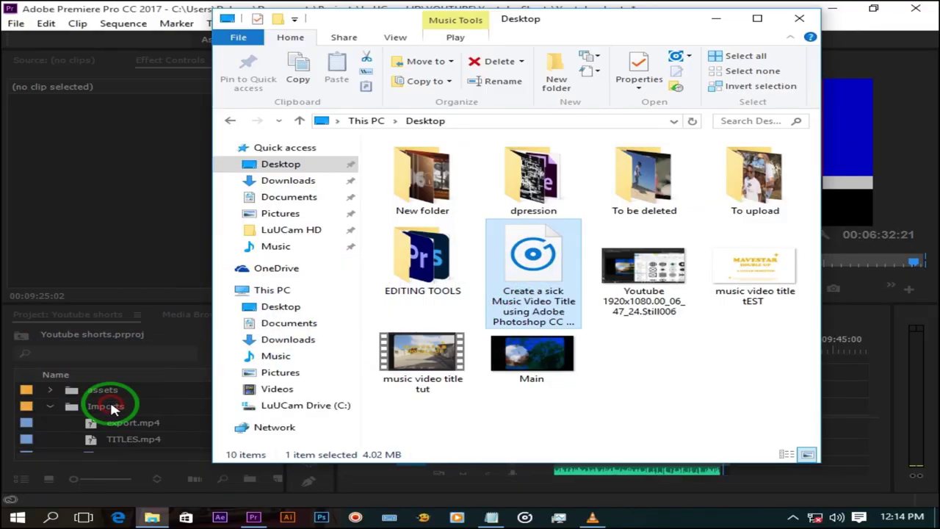
click(716, 18)
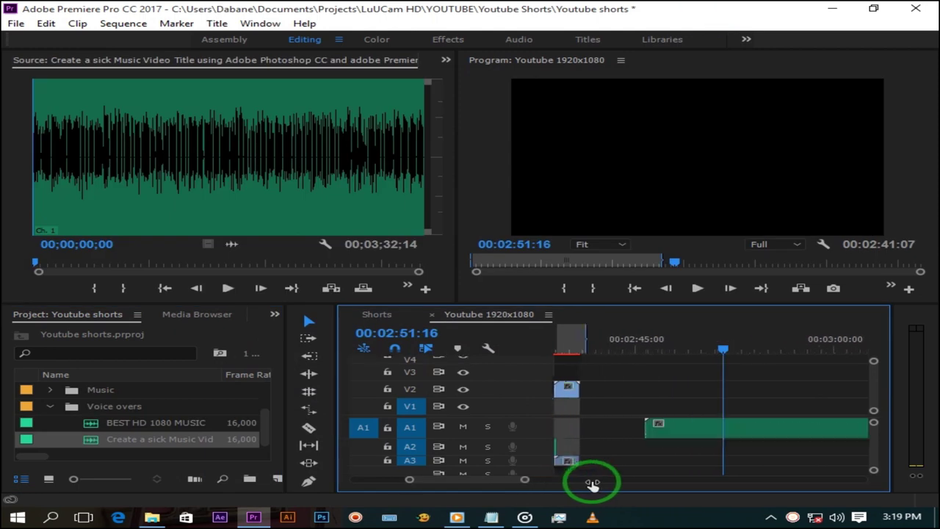
- Split the A1 voice-over clip with the Razor tool at both ends of the silent gap, starting at about 00:02:50:16
mouse_move(592, 485)
mouse_down()
mouse_move(570, 484)
mouse_move(583, 488)
mouse_up()
drag(724, 350, 598, 369)
drag(507, 481, 489, 489)
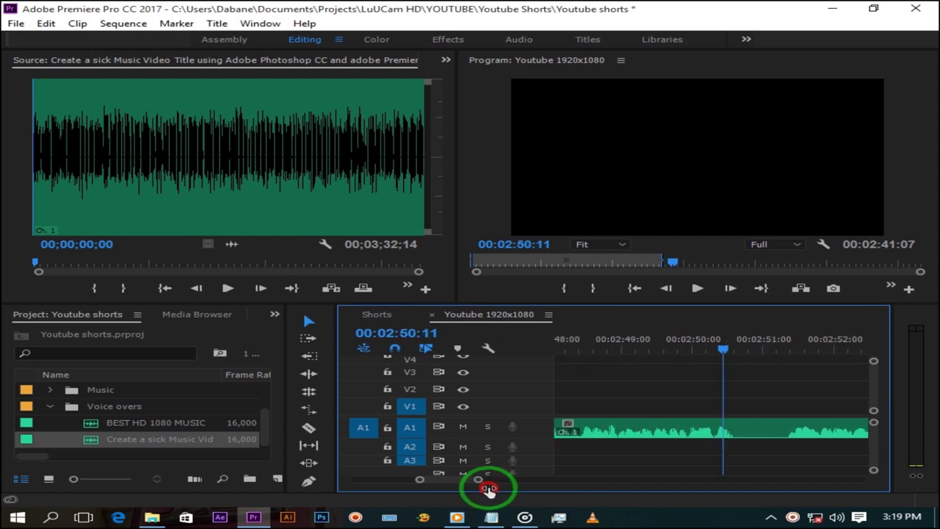
click(308, 427)
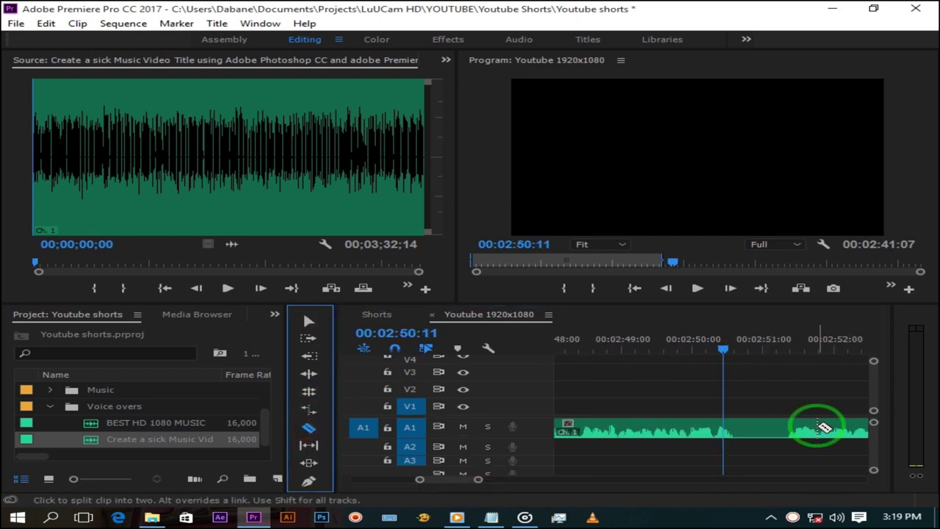
click(742, 434)
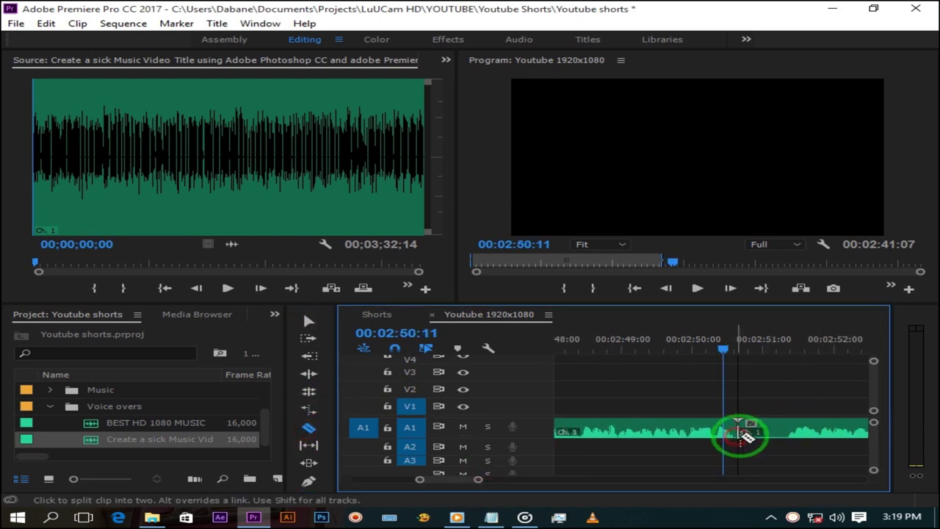
click(791, 434)
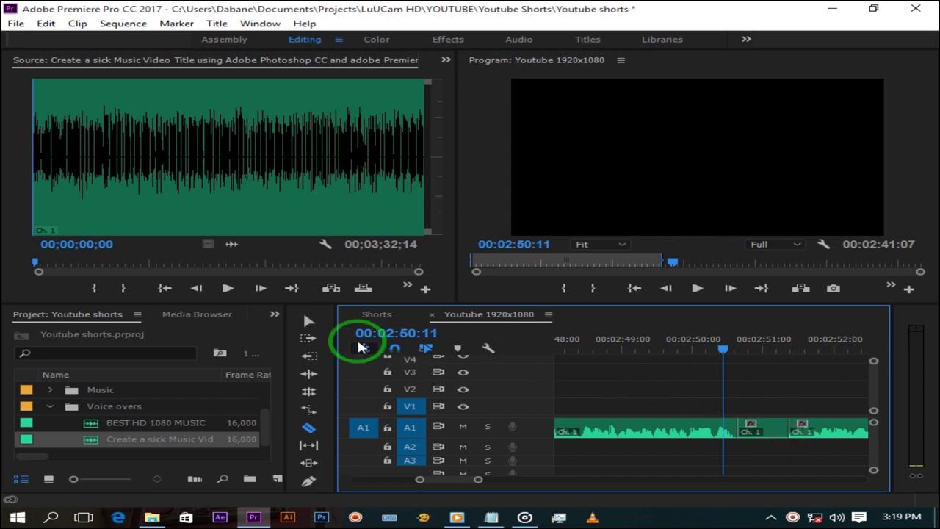
- Ripple delete the silent segment between the two cuts in the A1 voice-over
click(308, 321)
click(772, 433)
right_click(778, 432)
click(742, 98)
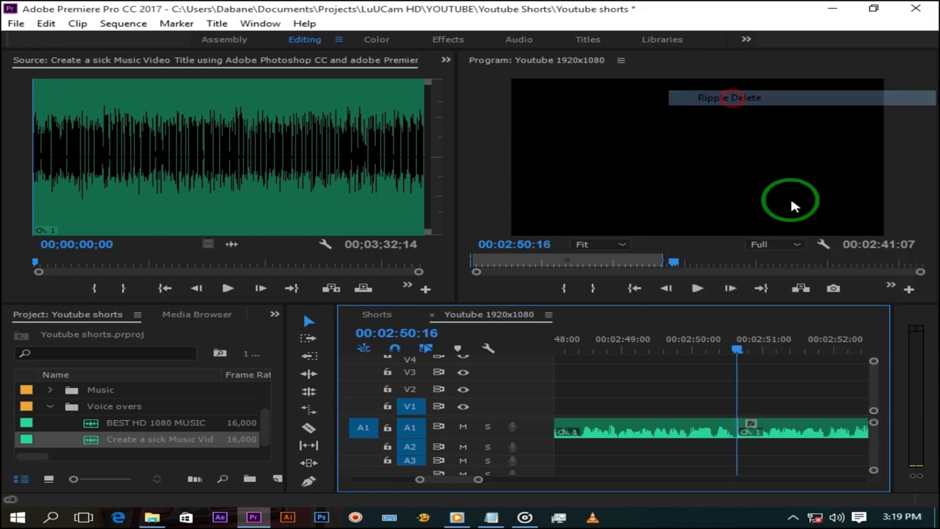
- Move the voice-over clip starting at 00:02:50:16 to track A2 and ripple delete its silent segment at about 00:02:55:03
drag(793, 433, 804, 447)
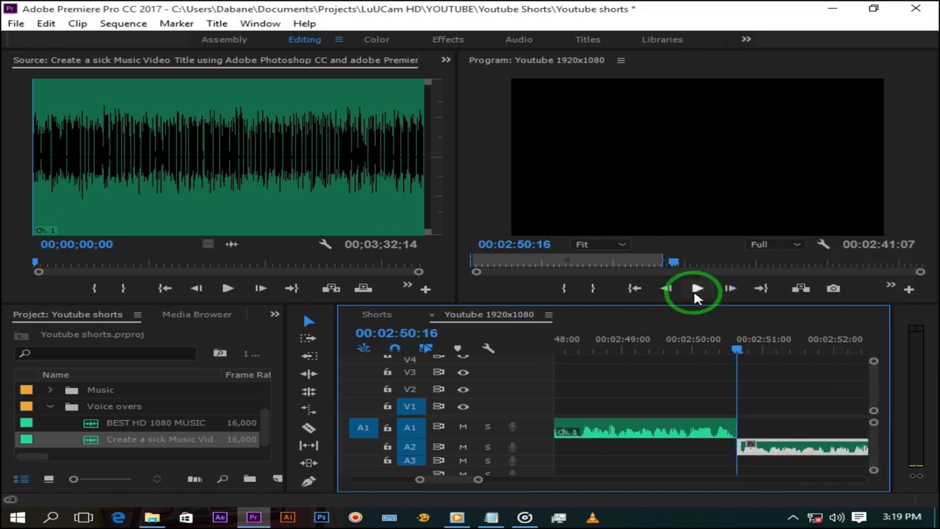
click(309, 321)
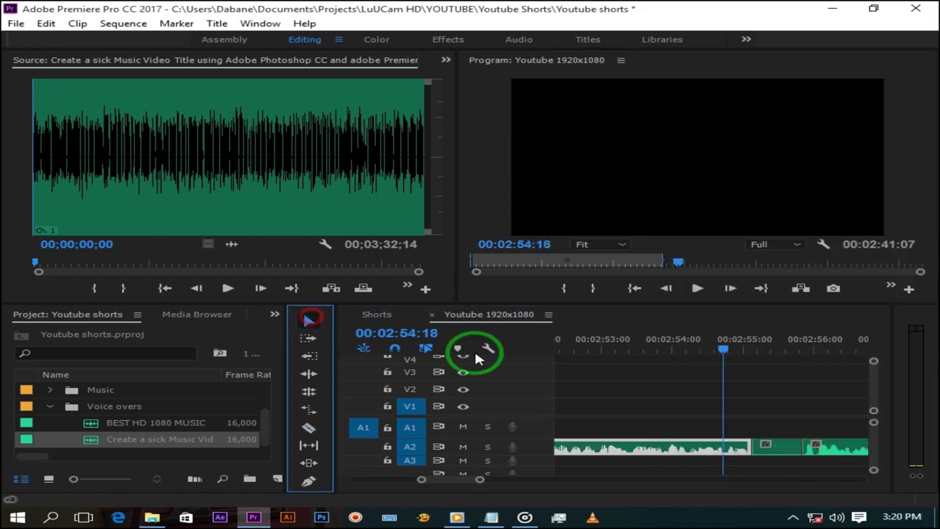
right_click(781, 447)
click(737, 97)
- Razor out the silent gap in the A1 voice-over clip starting at about 00:02:59:18 and ripple delete it
click(698, 289)
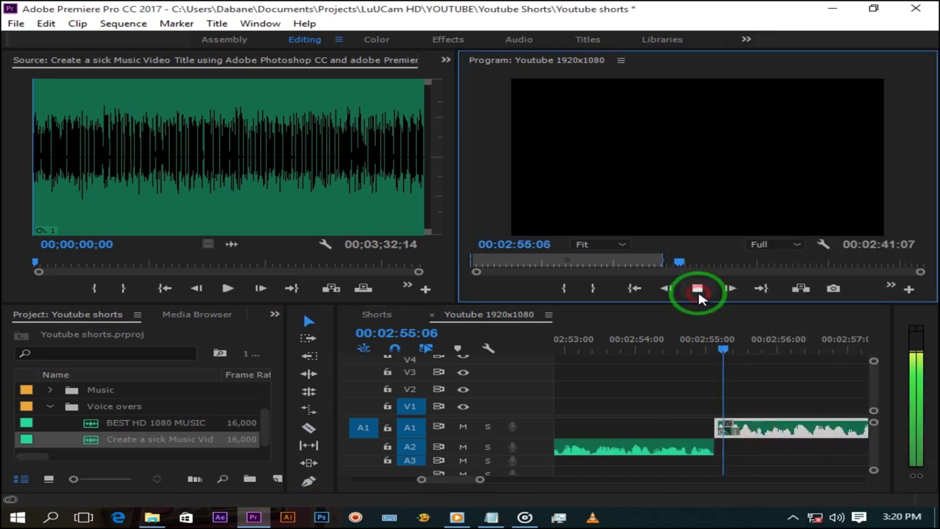
click(307, 427)
click(702, 436)
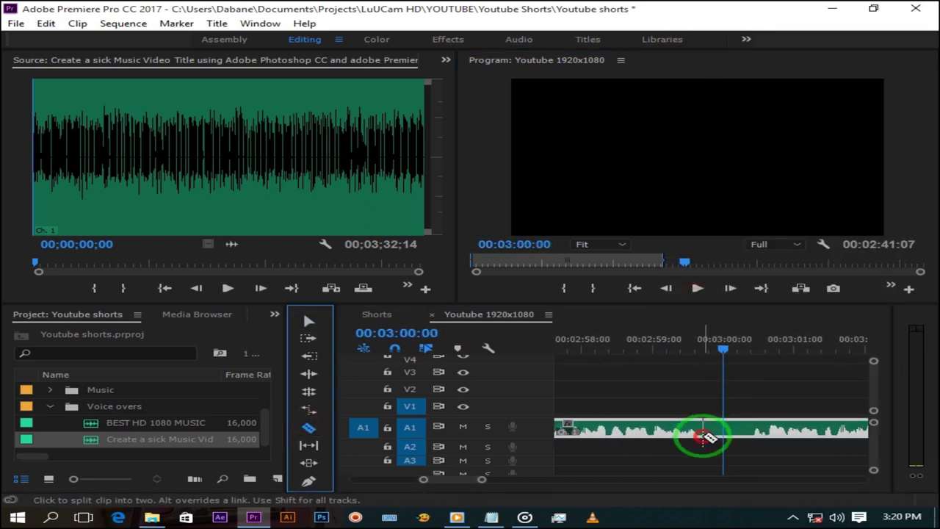
click(760, 433)
click(308, 322)
right_click(737, 431)
click(742, 112)
- Razor out the silent gap in the A2 voice-over clip starting at 00:03:02:10 and ripple delete it
click(696, 286)
click(308, 427)
click(704, 449)
click(760, 449)
click(308, 323)
right_click(738, 447)
click(718, 100)
click(699, 326)
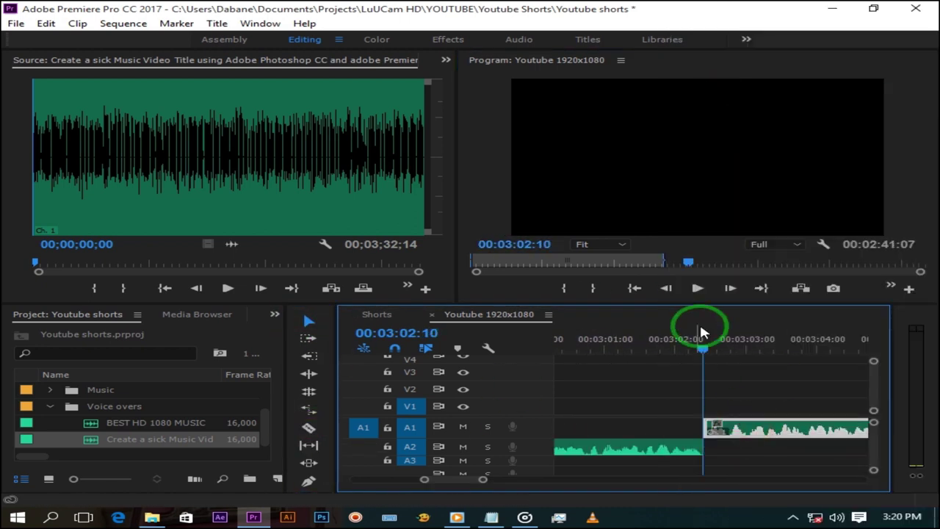
- Razor and ripple delete the silent gap in the A1 voice-over at 00:03:09:00, and move the following clip to A2
click(697, 288)
click(698, 289)
click(309, 427)
click(701, 430)
click(757, 430)
click(308, 322)
right_click(736, 430)
click(718, 99)
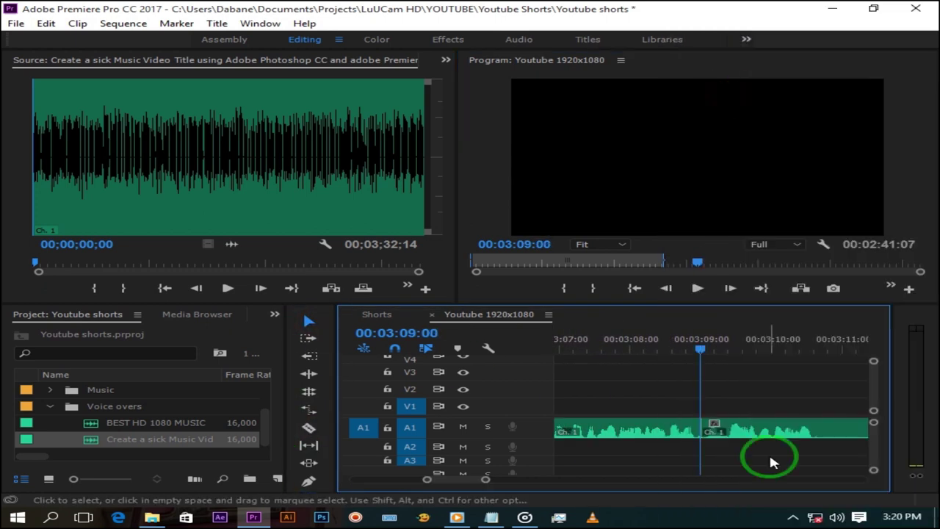
drag(794, 429, 794, 446)
- Razor and ripple delete the silent gap in the A2 voice-over at about 00:03:10:16, and move the following clip to A1
click(699, 288)
click(700, 288)
click(309, 428)
click(689, 448)
click(752, 447)
click(308, 322)
right_click(715, 447)
click(729, 98)
drag(762, 474, 728, 430)
- Razor and ripple delete the silent gap in the A1 voice-over at about 00:03:11:18, and move the following clip to A2
click(697, 288)
click(309, 427)
click(700, 432)
click(751, 431)
click(310, 323)
right_click(731, 431)
click(736, 96)
drag(768, 432, 768, 449)
- Razor and ripple delete the silent gap in the A2 voice-over at about 00:03:14:02, and move the following clip to A1
click(698, 289)
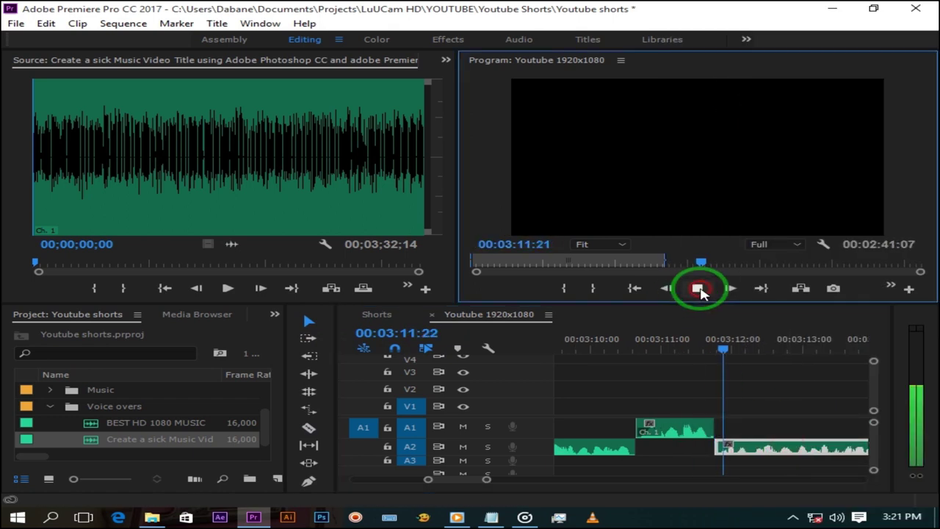
click(698, 288)
click(308, 429)
click(703, 448)
click(752, 450)
click(308, 321)
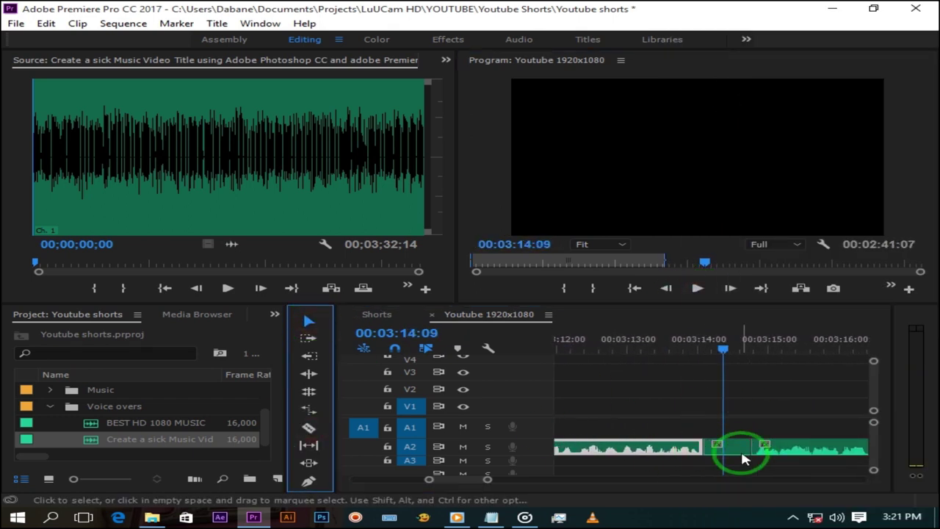
right_click(738, 449)
click(728, 97)
drag(749, 449, 748, 433)
- Razor and ripple delete the silent gap in the A1 voice-over at about 00:03:18:00, and move the following clip to A2
click(696, 288)
click(697, 288)
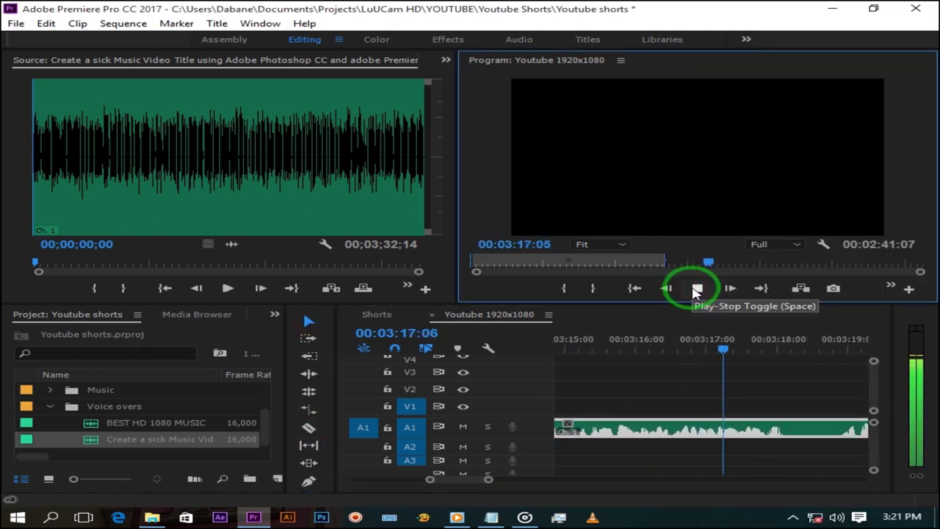
click(309, 427)
click(709, 429)
click(355, 337)
click(308, 321)
right_click(747, 430)
click(728, 97)
drag(776, 431, 776, 448)
- Razor and ripple delete the silent gap in the A2 voice-over at about 00:03:21:00, and move the following clip to A1
click(695, 289)
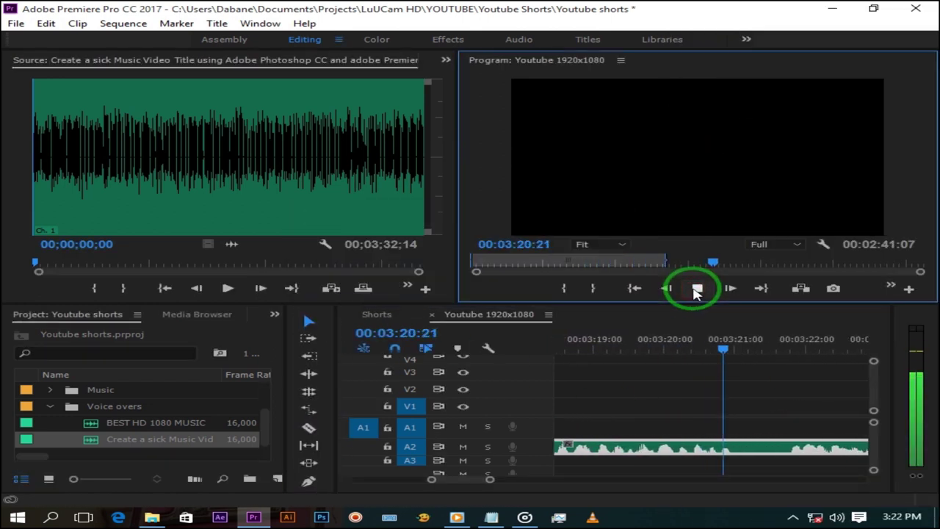
click(697, 291)
click(308, 427)
click(701, 448)
click(753, 449)
click(308, 322)
right_click(739, 446)
click(728, 98)
drag(767, 447, 766, 430)
- Razor and ripple delete the silent gap in the A1 voice-over at about 00:03:24:08, and move the following clip to A2
click(698, 291)
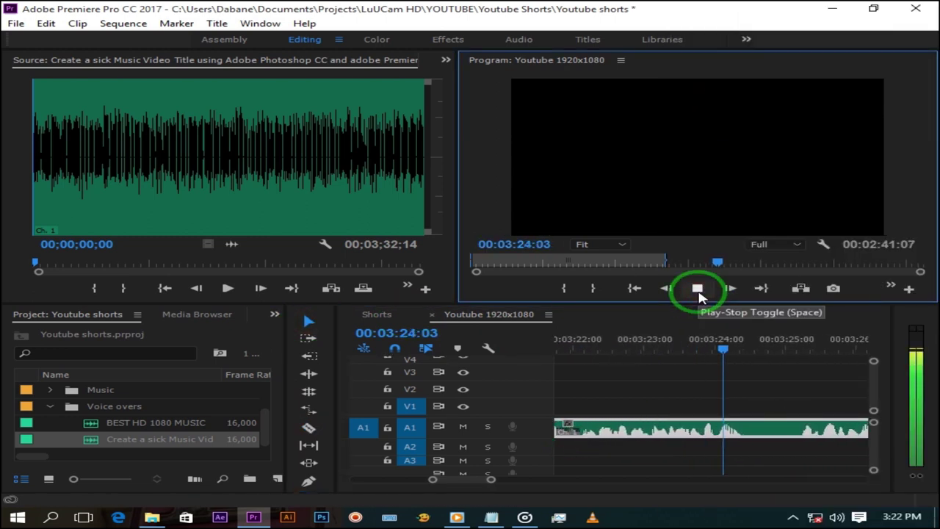
click(698, 291)
click(308, 428)
click(705, 431)
click(761, 432)
click(311, 322)
click(735, 428)
right_click(734, 428)
click(682, 101)
drag(752, 428, 751, 447)
- Razor and ripple delete the silent gap in the A2 voice-over at 00:03:26:05, and move the following clip to A1
click(698, 288)
click(697, 288)
click(309, 428)
click(689, 448)
click(751, 447)
click(310, 321)
click(733, 447)
right_click(733, 447)
click(723, 98)
drag(736, 447, 736, 429)
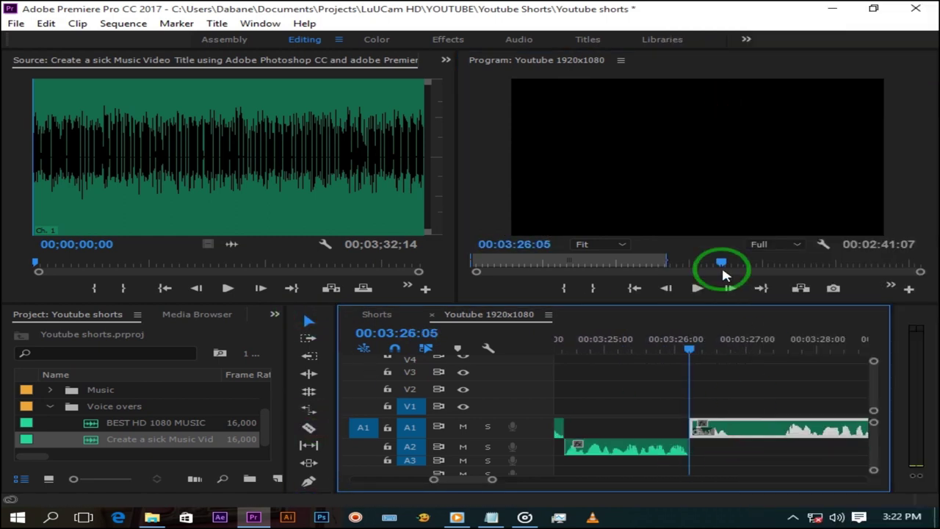
- Razor and ripple delete the silent gap in the A1 voice-over at about 00:03:26:18, and move the following clip to A2
click(697, 288)
click(697, 288)
click(308, 428)
click(703, 434)
click(749, 434)
click(309, 321)
right_click(738, 431)
click(718, 97)
drag(766, 431, 766, 448)
- Razor and ripple delete the silent gap in the A2 voice-over at about 00:03:29:15, and move the following clip to A1
click(698, 288)
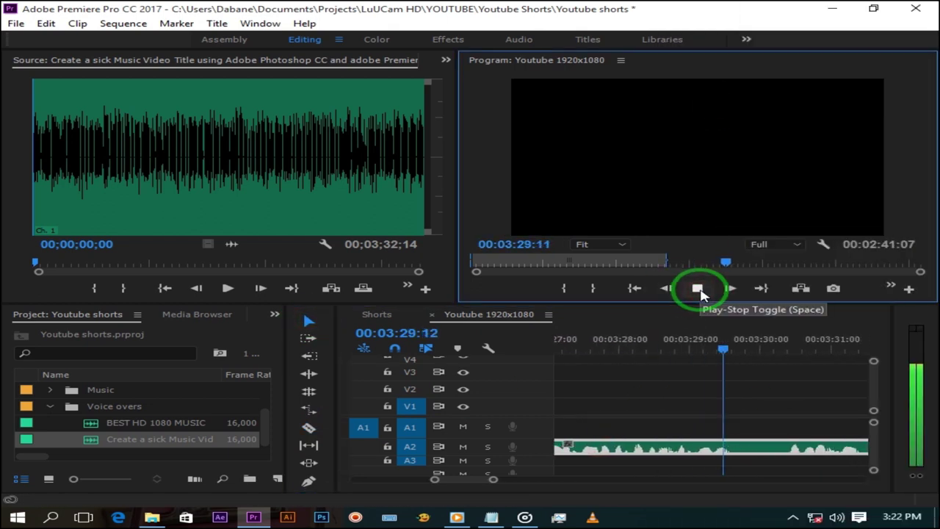
click(700, 291)
click(309, 428)
click(706, 448)
click(758, 448)
key(v)
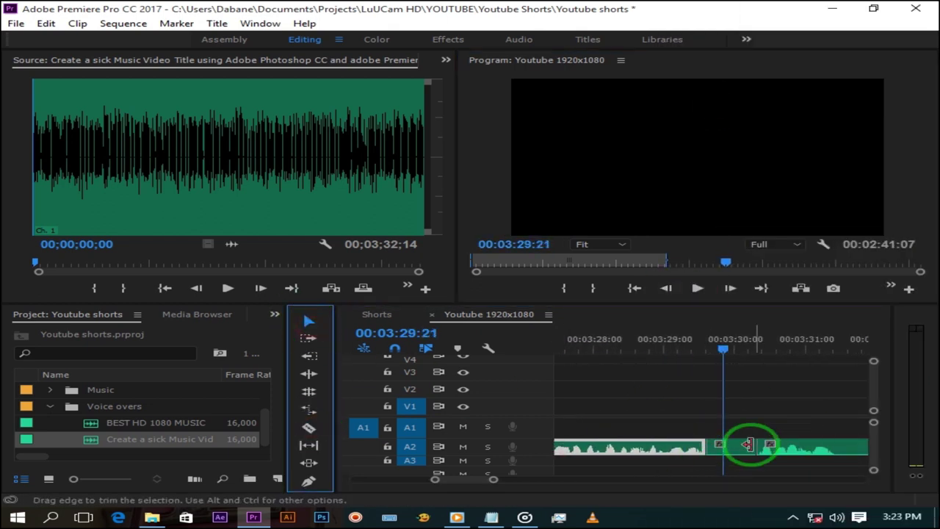
right_click(751, 443)
click(768, 97)
drag(750, 447, 749, 428)
- Razor and ripple delete the silent gap in the A1 voice-over at 00:03:30:19, and move the following clip to A2
click(699, 289)
click(699, 289)
click(705, 428)
right_click(735, 428)
click(735, 97)
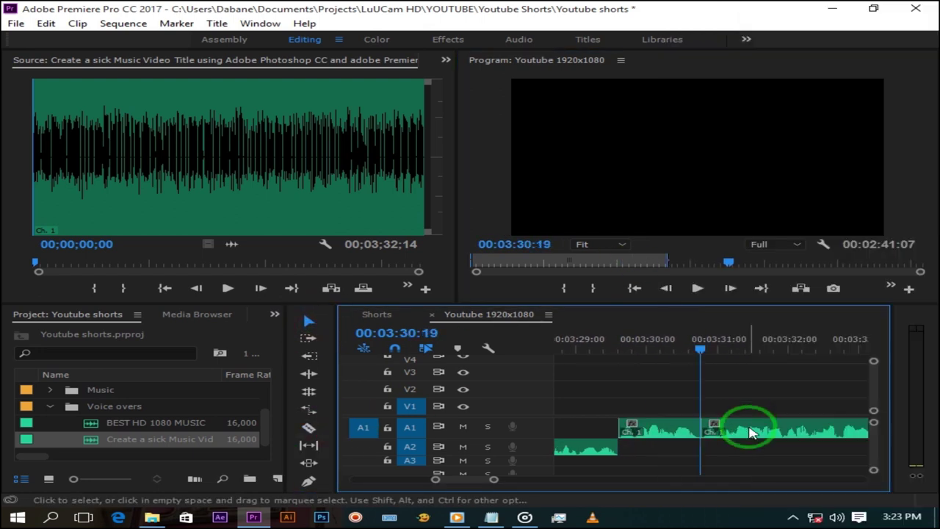
drag(752, 430, 751, 447)
- Razor and ripple delete the silent gap in the A2 voice-over at about 00:03:33:15, and move the following clip to A1
click(695, 290)
click(699, 289)
click(709, 449)
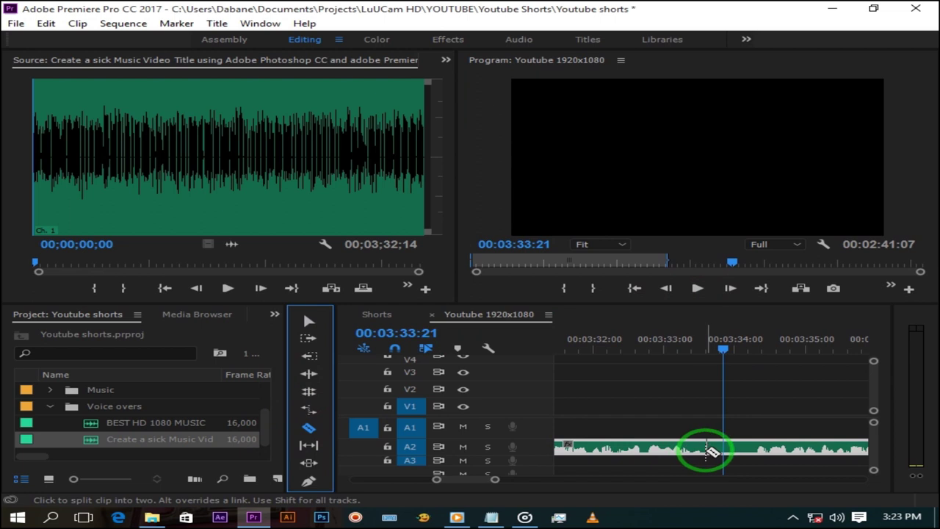
click(758, 448)
click(309, 321)
click(735, 446)
right_click(737, 447)
click(745, 99)
drag(757, 447, 757, 428)
- Razor and ripple delete the silent gap in the A1 voice-over at about 00:03:37:24, and move the following clip to A2
click(697, 291)
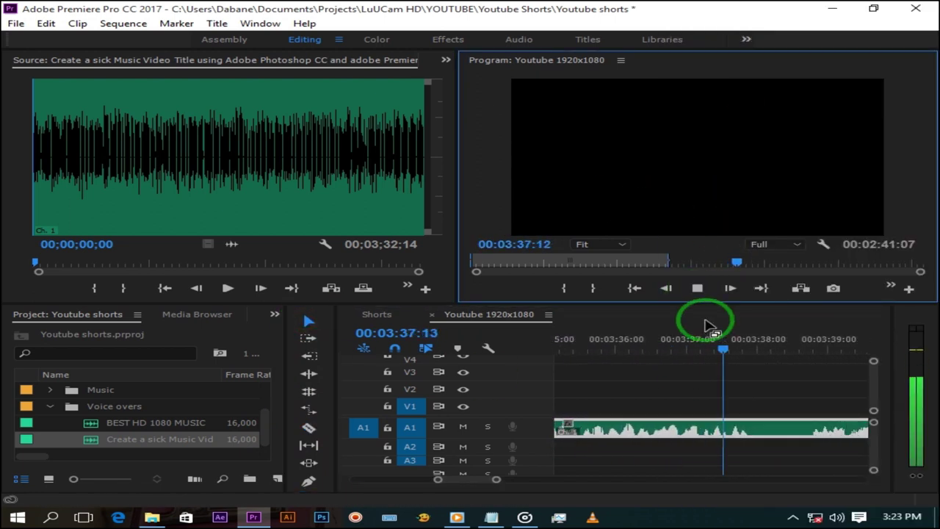
key(space)
click(305, 431)
click(706, 432)
click(759, 432)
click(312, 320)
click(743, 430)
right_click(743, 430)
click(745, 99)
drag(761, 430, 761, 446)
- Razor and ripple delete the silent gap in the A2 voice-over at about 00:03:40:01, and move the following clip to A1
click(698, 296)
click(698, 289)
click(309, 428)
click(708, 450)
click(751, 452)
click(308, 321)
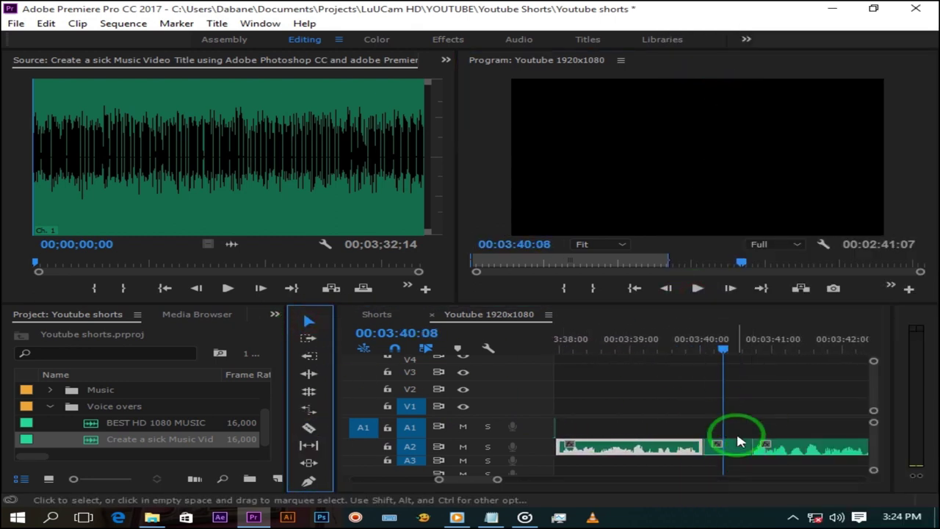
right_click(737, 445)
click(735, 98)
drag(748, 450, 749, 428)
- Razor and ripple delete the silent gap in the A1 voice-over at about 00:03:43:07, and move the following clip to A2
click(703, 291)
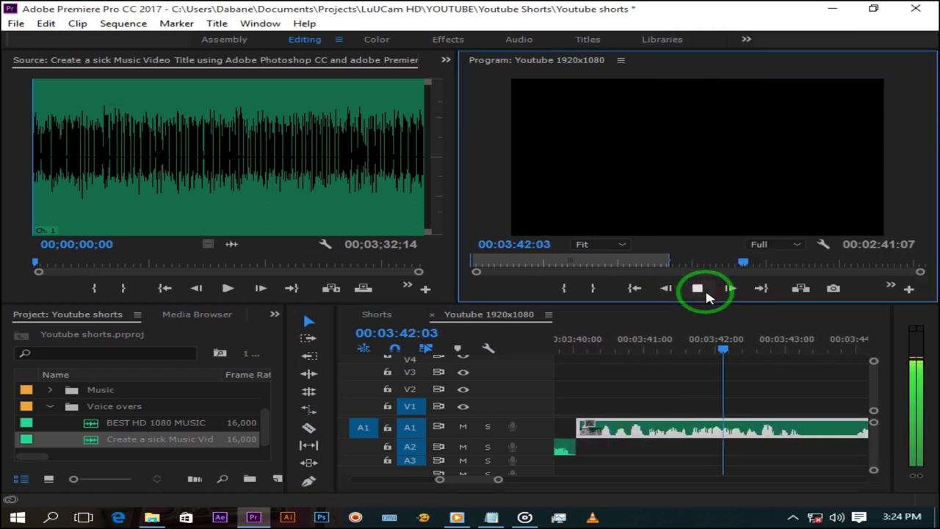
click(706, 288)
click(309, 428)
click(751, 433)
click(309, 321)
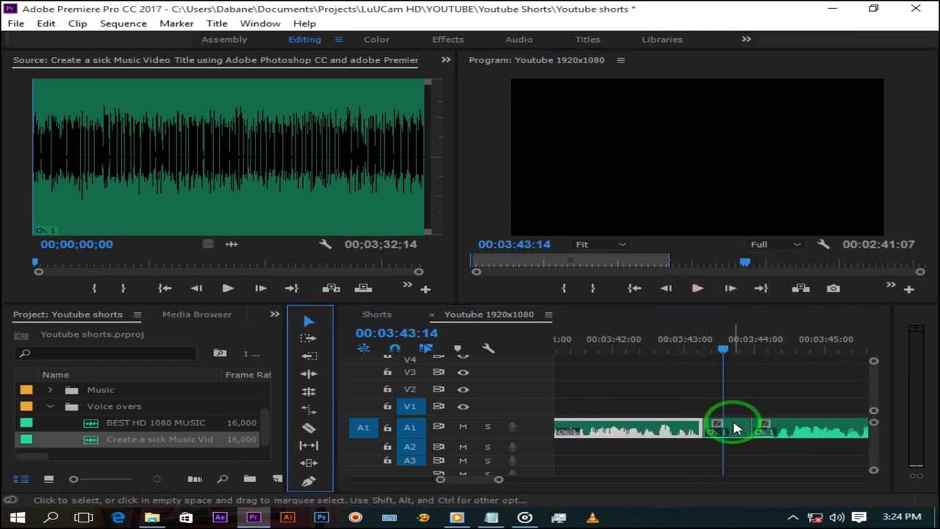
right_click(734, 428)
click(730, 98)
drag(748, 431, 749, 452)
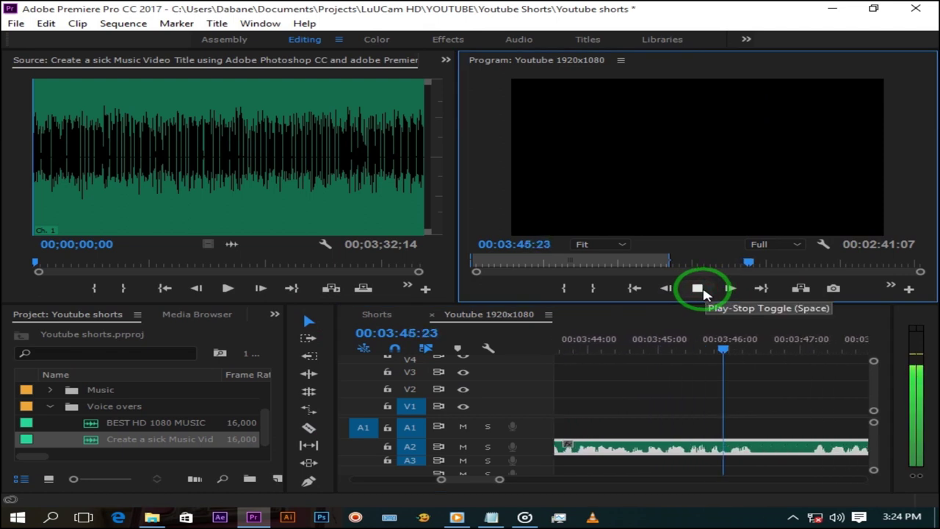
- Razor and ripple delete the silent gap in the A2 voice-over at about 00:03:46:11, and move the following clip to A1
click(312, 428)
click(717, 451)
click(768, 451)
click(308, 321)
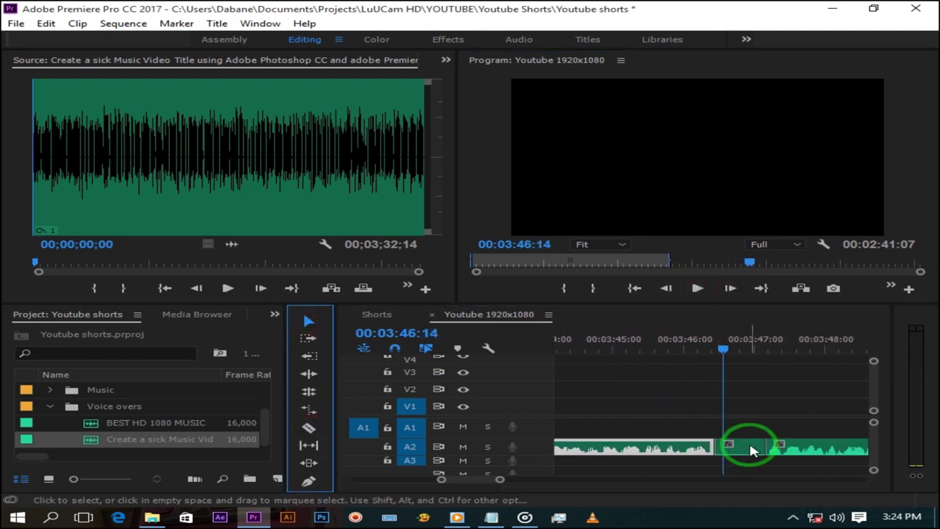
right_click(750, 446)
click(733, 97)
drag(763, 449, 761, 429)
click(697, 288)
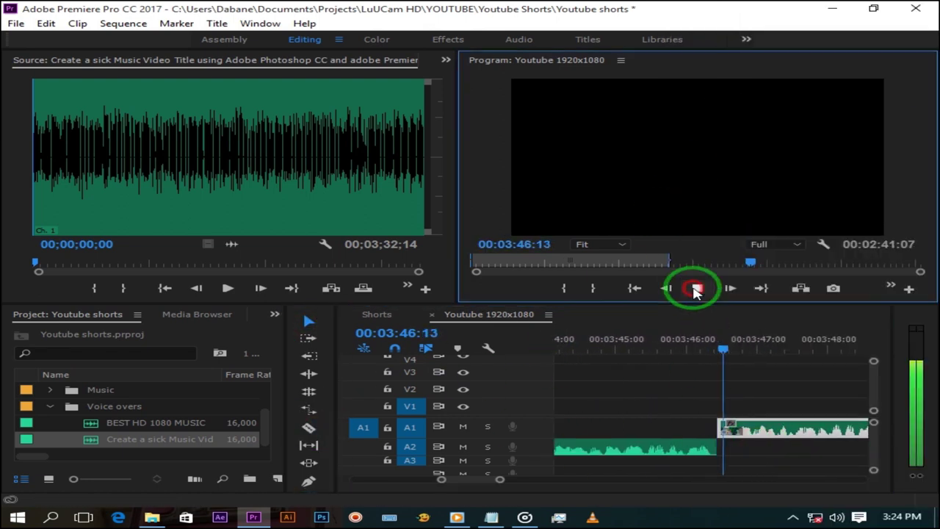
- Razor and ripple delete the silent gap in the A1 voice-over at about 00:03:49:09, and move the following clip to A2
click(697, 289)
click(304, 432)
click(705, 434)
click(761, 432)
click(309, 322)
right_click(737, 431)
click(730, 97)
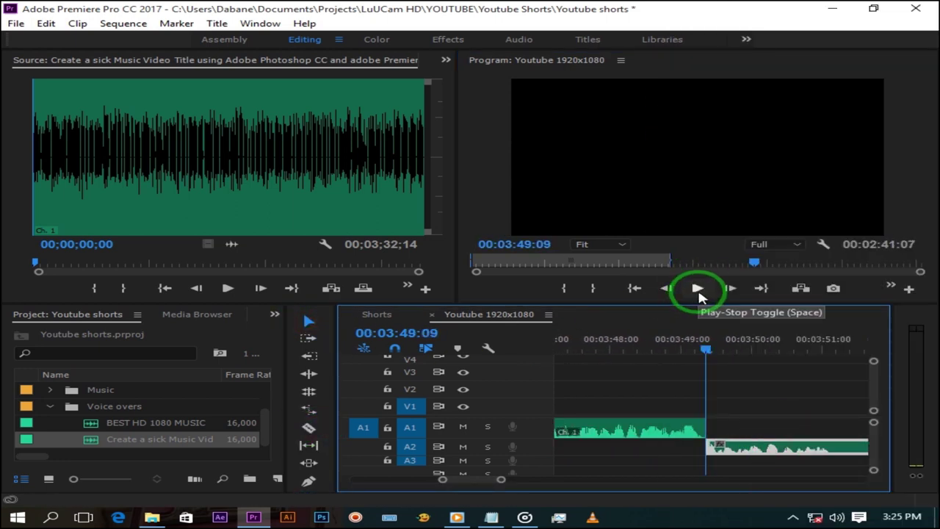
- Razor and ripple delete the silent gap in the A2 voice-over at about 00:03:51:06, and move the following clip to A1
click(697, 288)
click(308, 428)
click(701, 448)
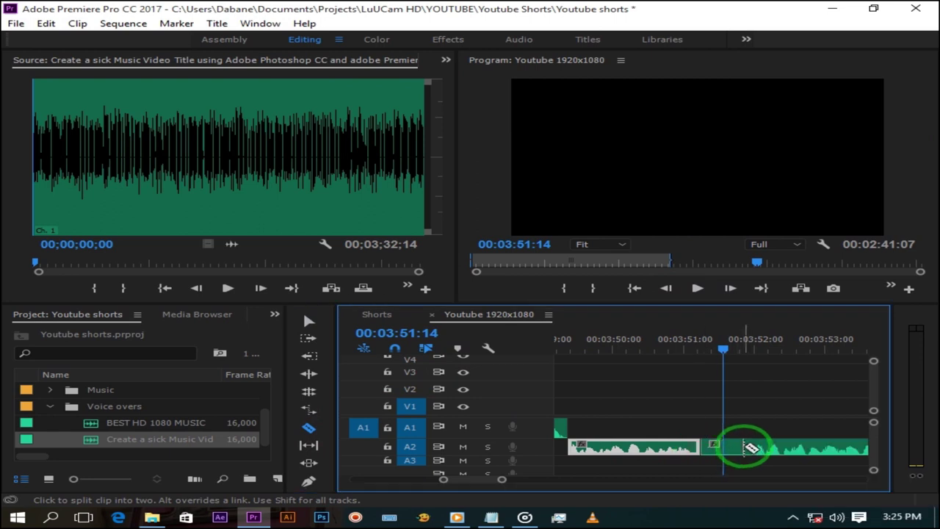
click(314, 325)
right_click(735, 445)
click(731, 98)
drag(769, 446, 768, 427)
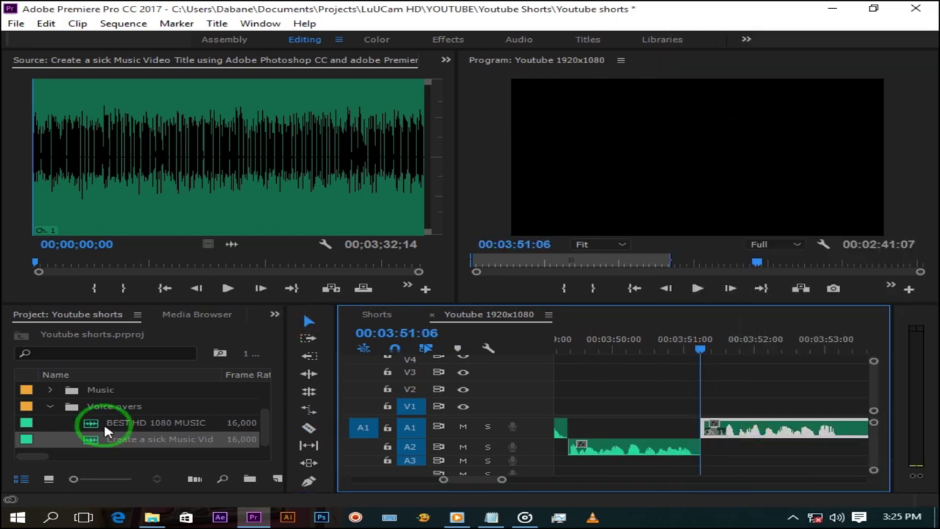
- Razor and ripple delete the silent gap in the A1 voice-over at about 00:03:53:07, and move the following clip to A2
click(697, 288)
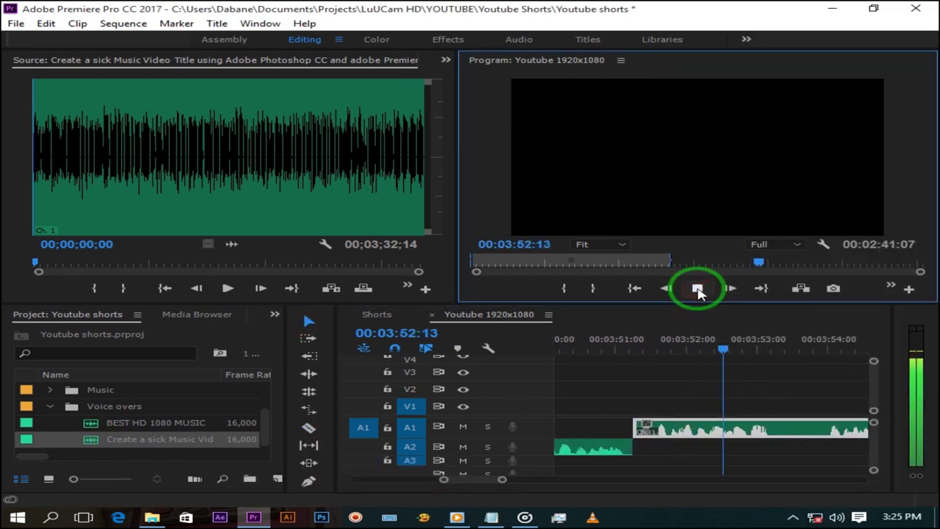
click(697, 288)
click(310, 432)
click(309, 321)
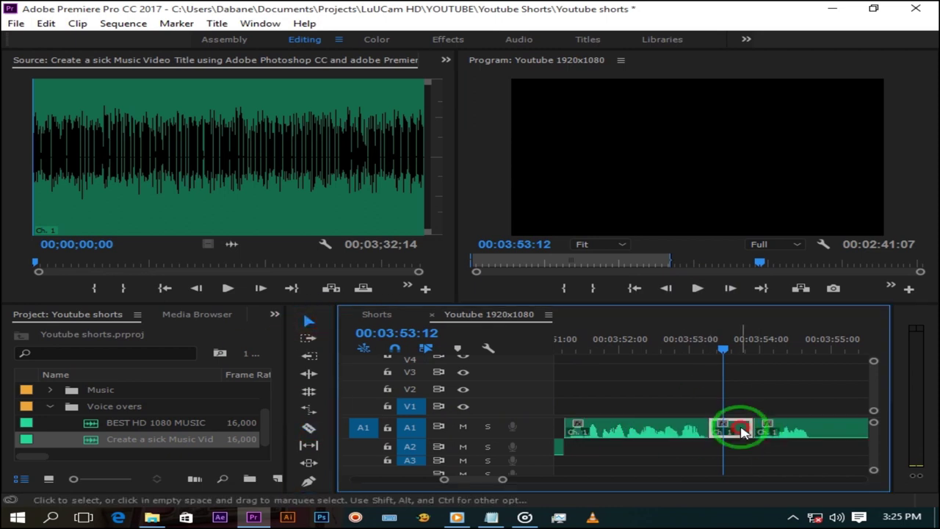
right_click(735, 428)
click(730, 98)
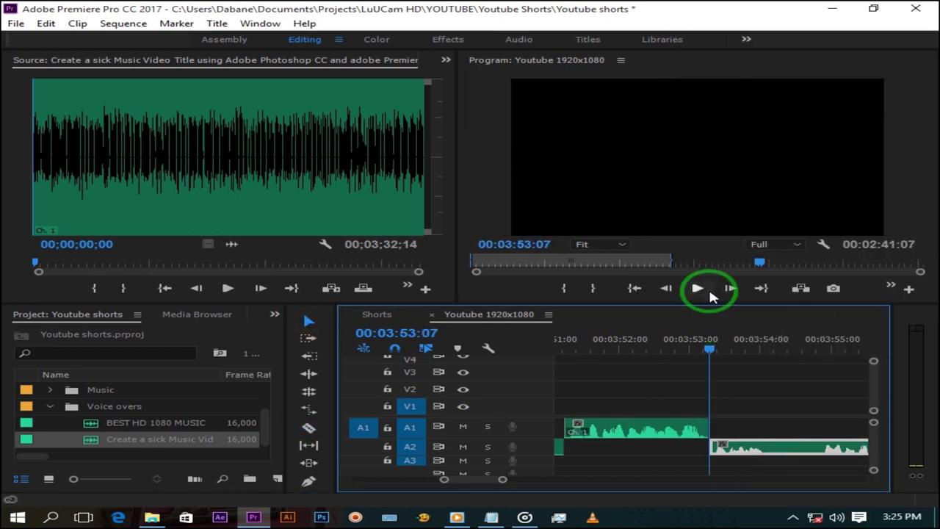
- Razor and ripple delete the silent gap in the A2 voice-over at about 00:03:54:04, and move the following clip to A1
click(697, 288)
click(309, 427)
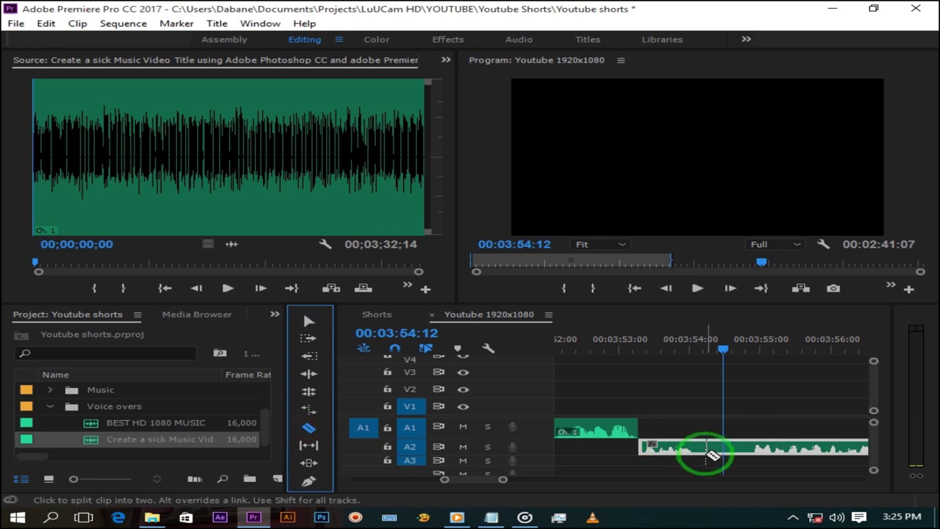
click(700, 448)
click(756, 449)
click(309, 321)
right_click(736, 447)
click(751, 99)
click(752, 103)
drag(757, 449, 759, 434)
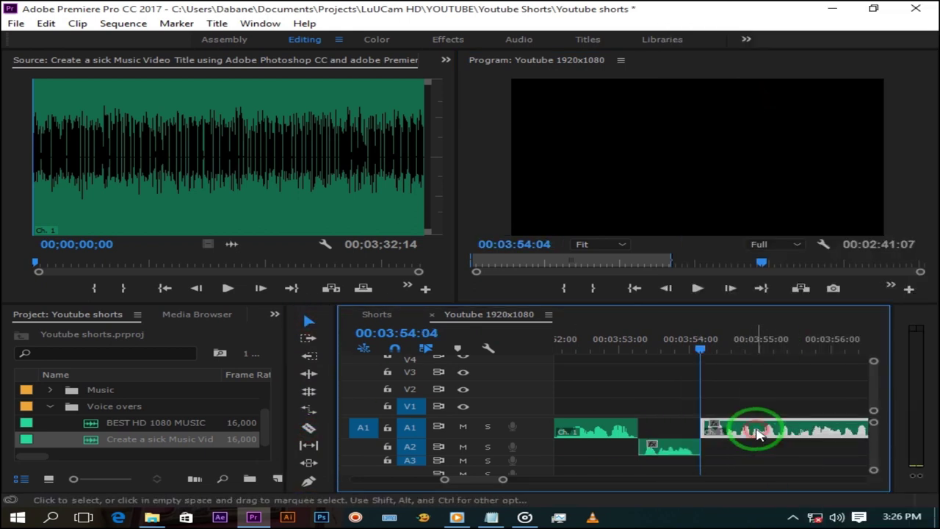
- Razor and ripple delete the silent gap in the A1 voice-over at about 00:03:58:11, and move the following clip to A2
click(698, 288)
click(698, 288)
click(309, 428)
click(762, 435)
click(743, 428)
right_click(745, 426)
click(745, 96)
drag(752, 431, 757, 449)
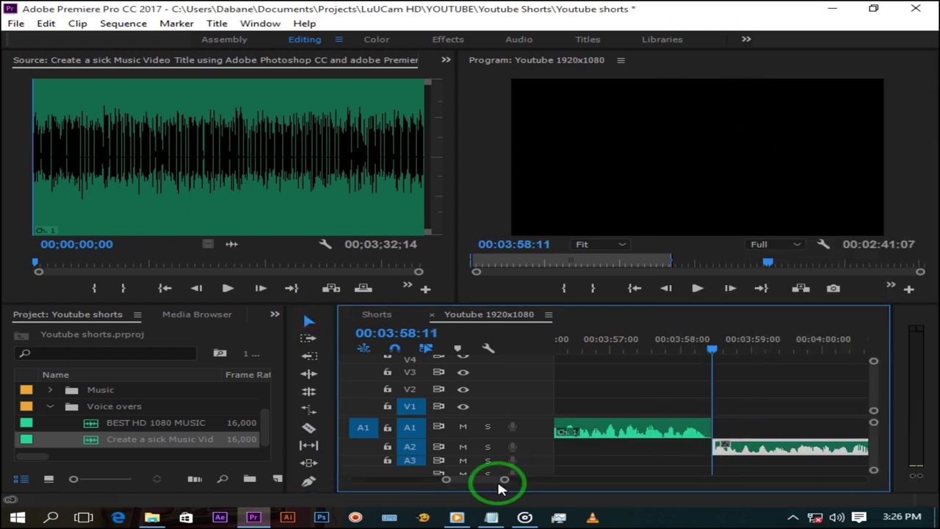
- Play back the end of the tightened voice-over from 00:05:29:03 to check the last phrases on A2 and A1
drag(505, 481, 644, 482)
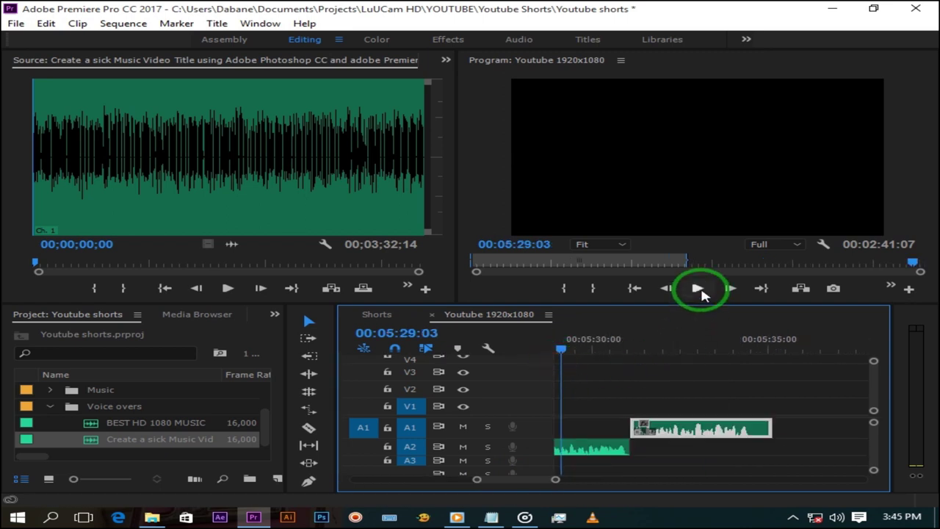
click(698, 288)
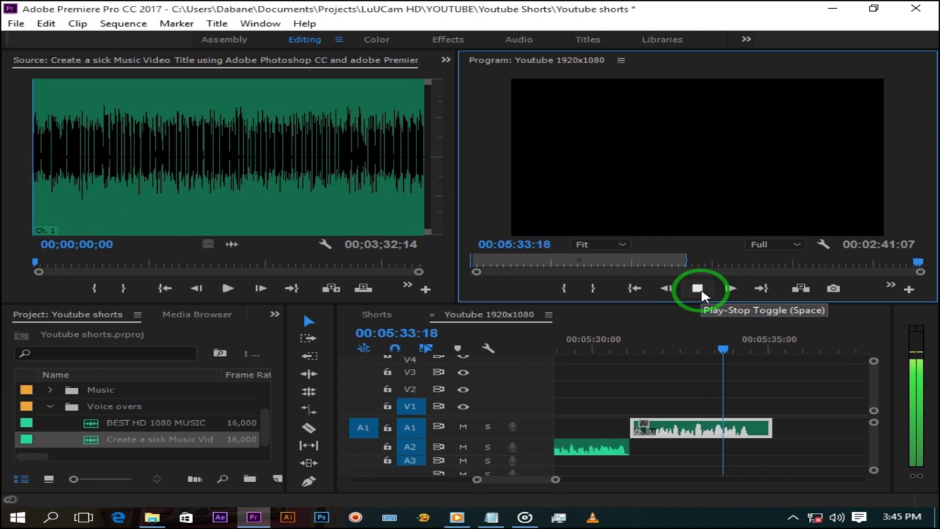
click(699, 289)
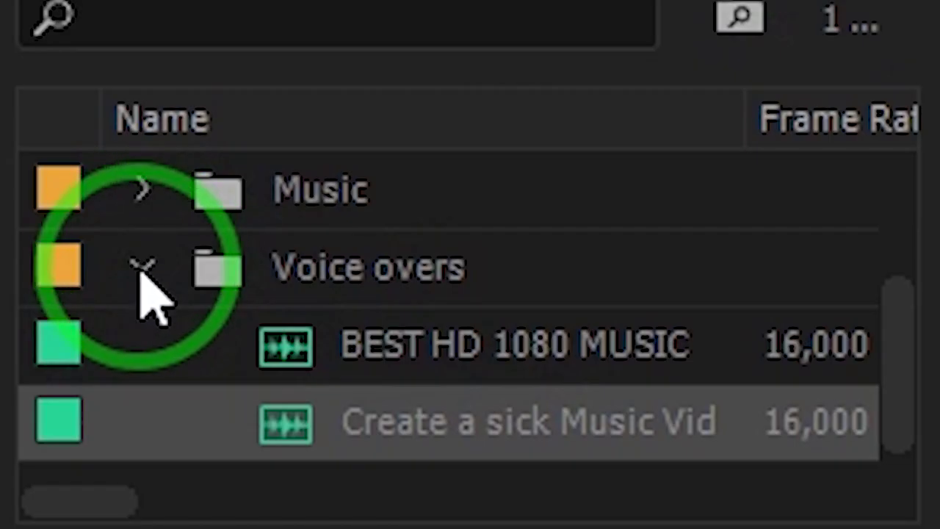
- Collapse the Voice overs bin, expand the assets bin and open the LuUCam Youtube Quick intro clip in the Source monitor
click(49, 406)
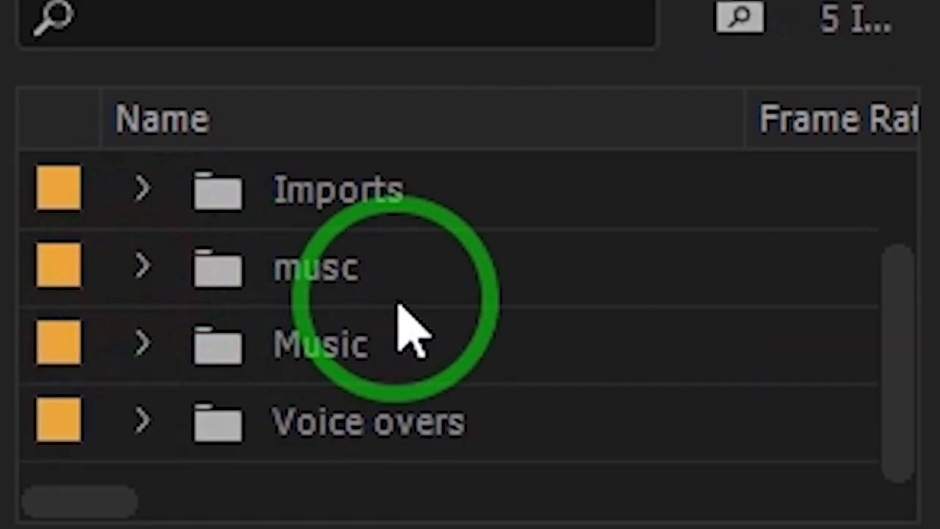
scroll(275, 281, up, 1)
click(132, 191)
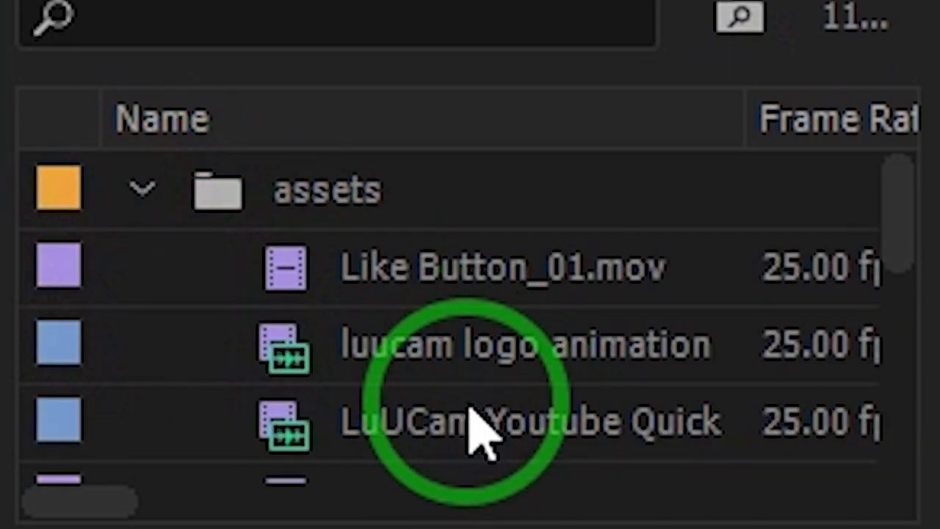
click(469, 413)
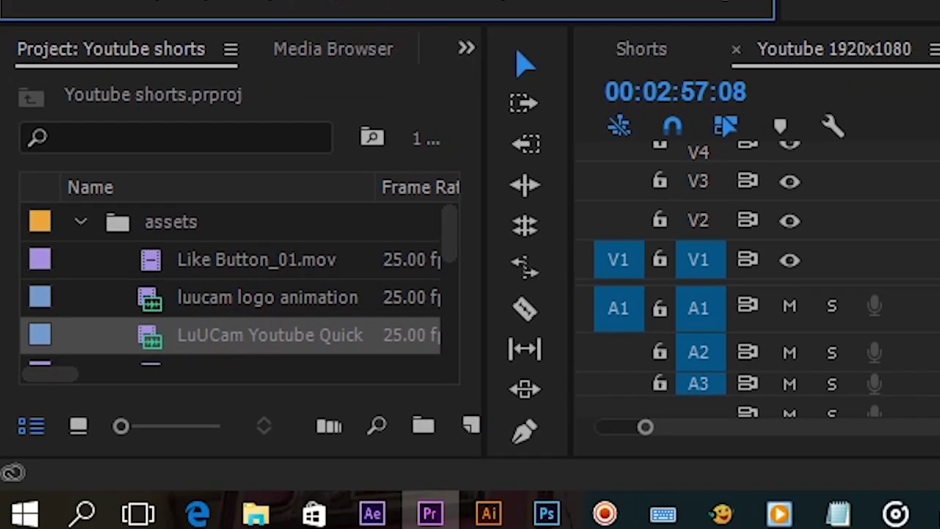
- Place the LuUCam Youtube Quick intro right after the voice-over clip near 00:02:57:08, with its video on V1 and its audio on A2
drag(210, 141, 791, 390)
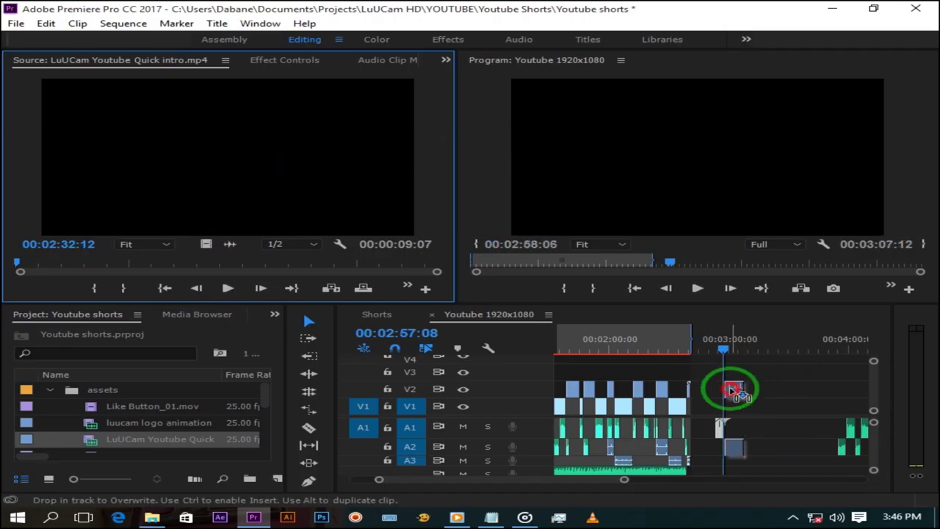
drag(731, 390, 735, 393)
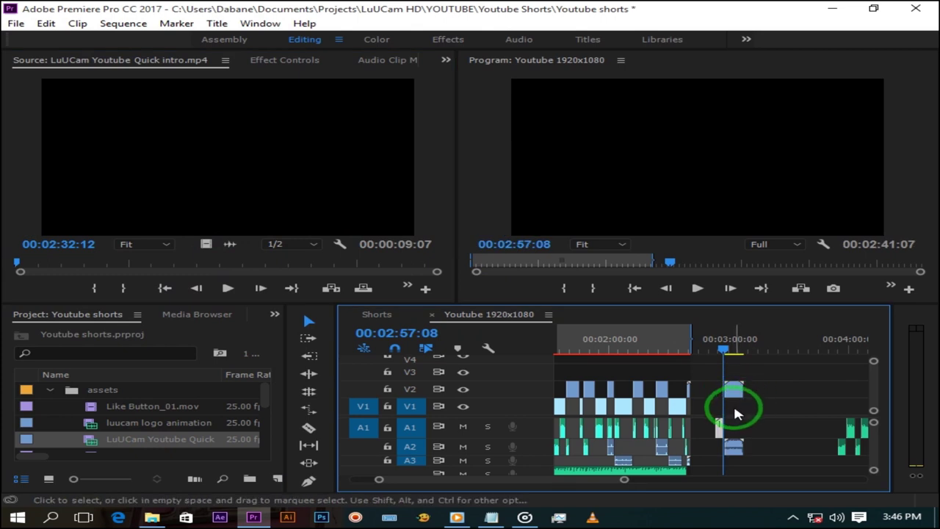
click(735, 393)
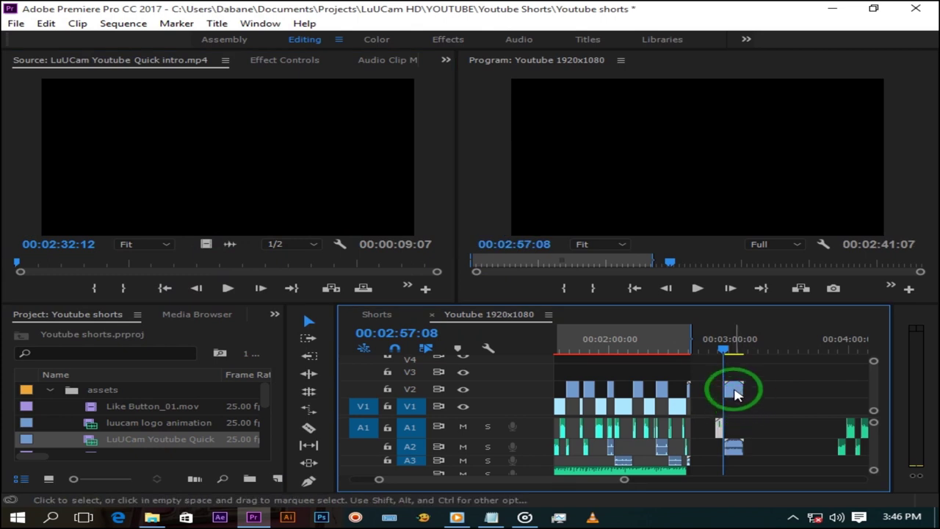
drag(736, 392, 735, 404)
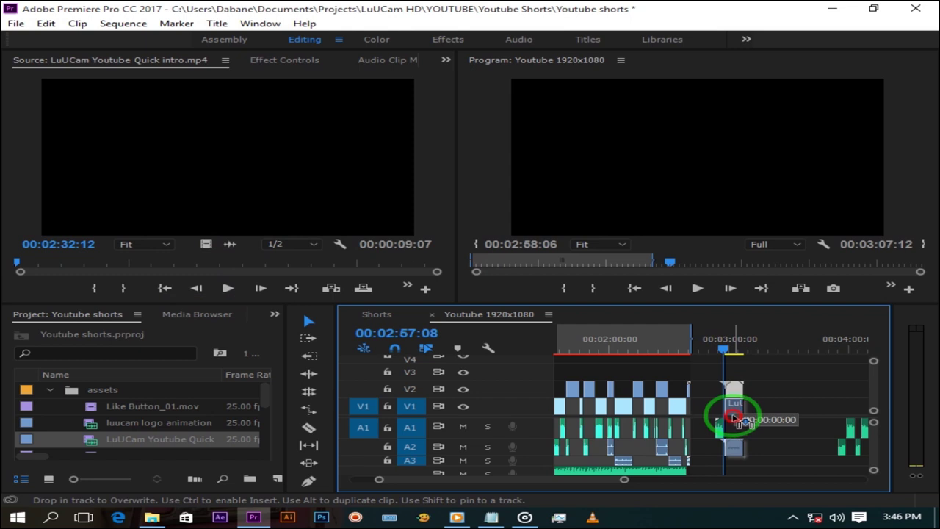
drag(733, 417, 734, 410)
- Play back the join between the opening voice-over clip and the quick intro, starting at 00:02:53:17
drag(624, 480, 546, 495)
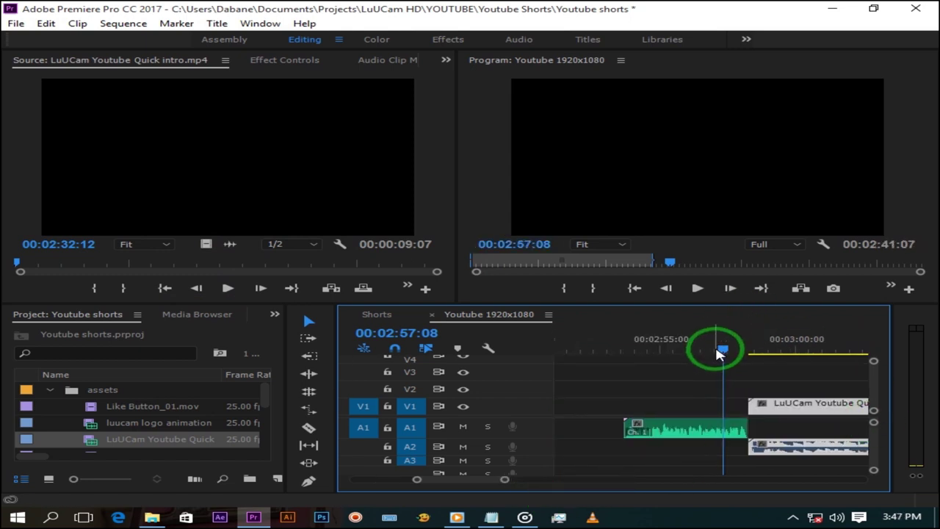
click(622, 376)
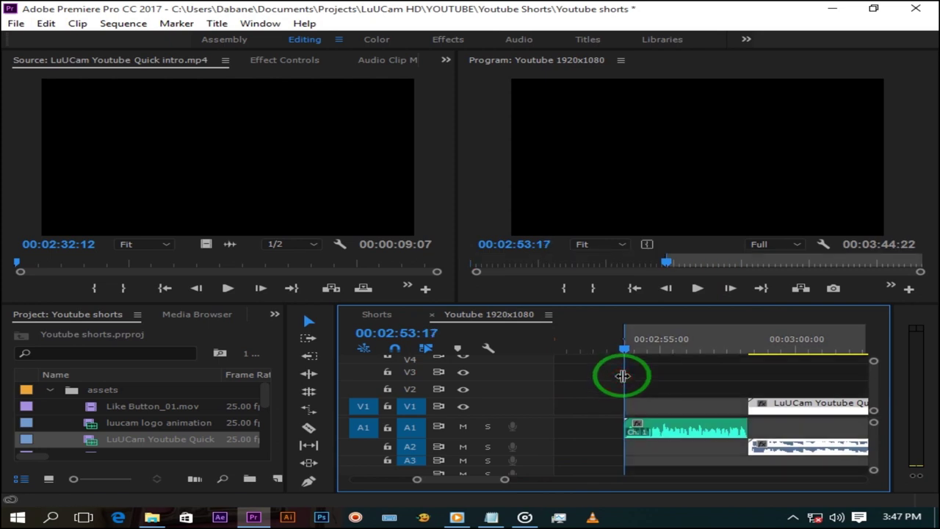
click(696, 288)
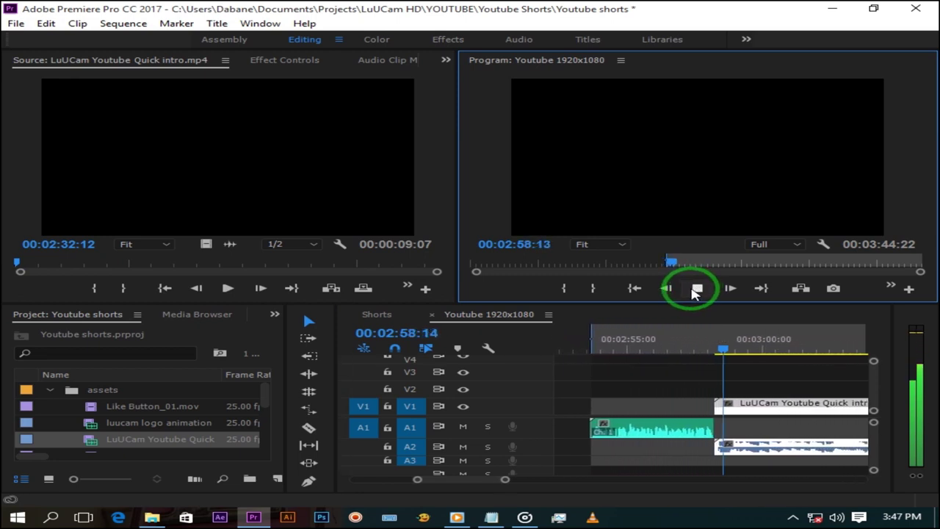
click(697, 288)
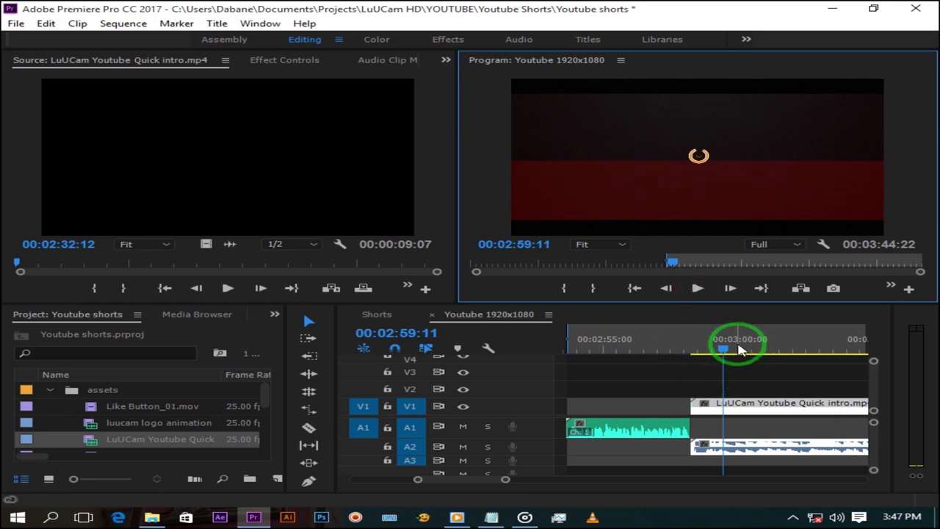
drag(724, 348, 683, 353)
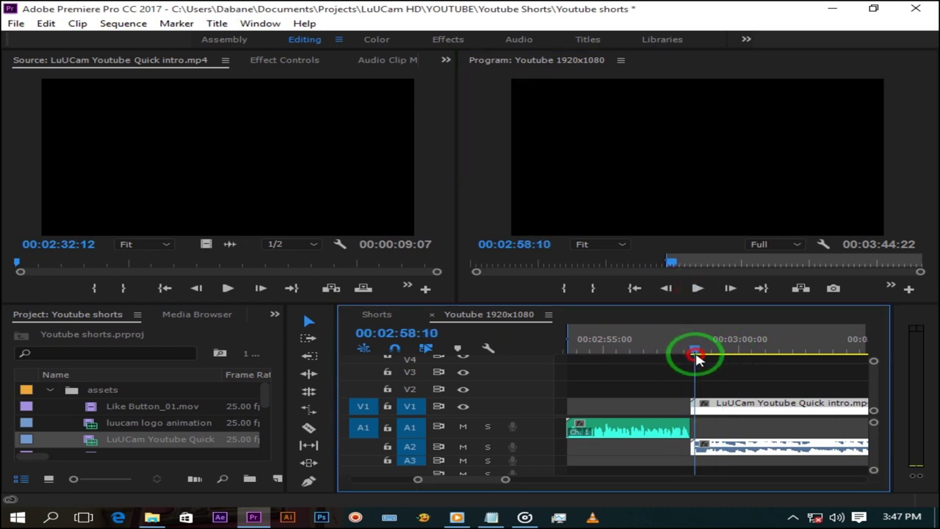
click(745, 448)
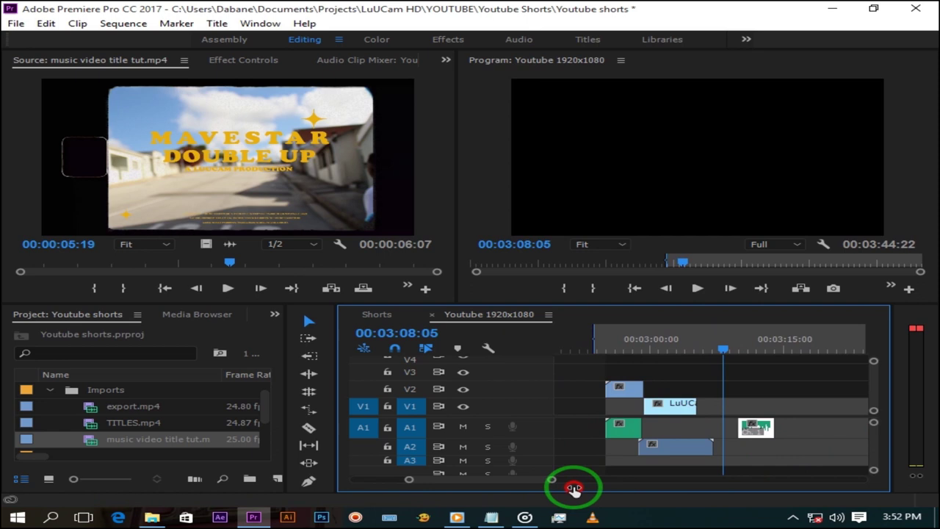
- End the Mavestar - Double up Music Video Test no.1.mp4 selection at 00:00:13:17 and place only its video on V2 after the quick intro
click(728, 348)
click(698, 288)
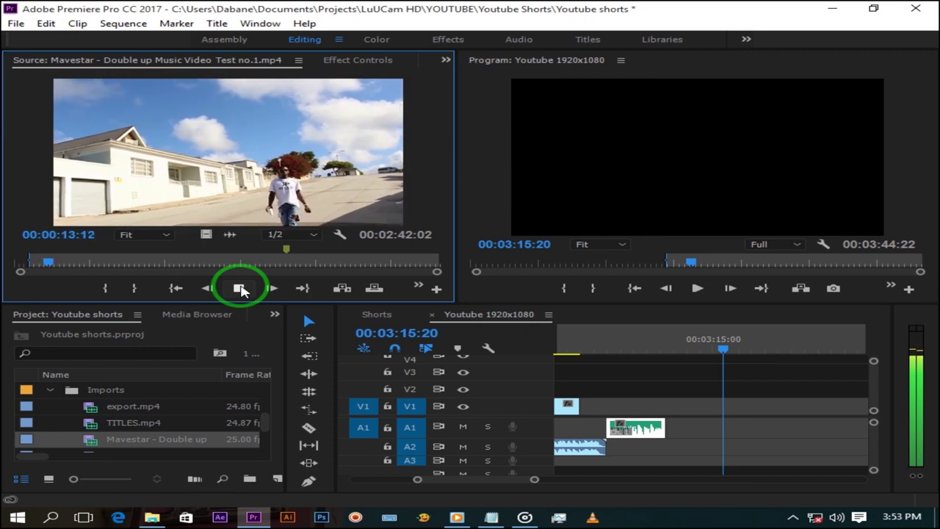
click(236, 285)
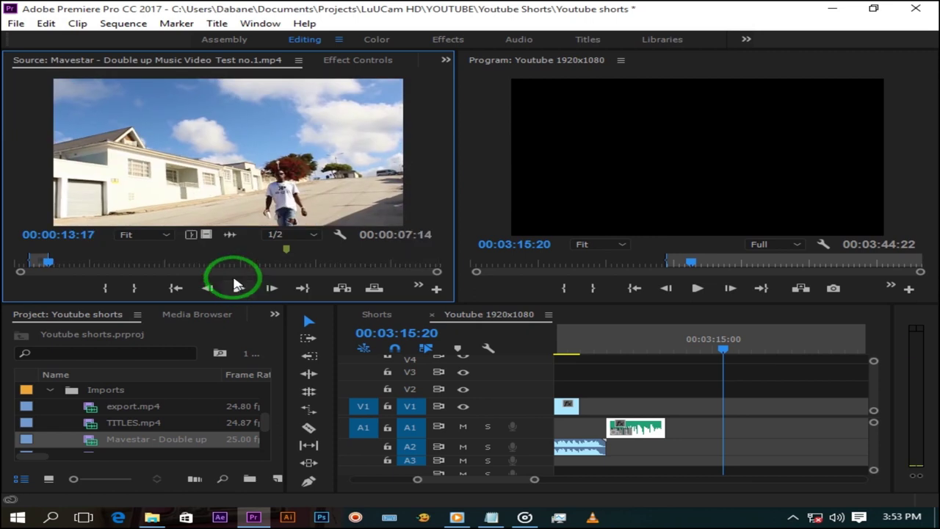
drag(206, 234, 594, 394)
- Play back the opening section through the quick intro and the Mavestar clip to check the sequence
drag(730, 346, 614, 371)
click(697, 288)
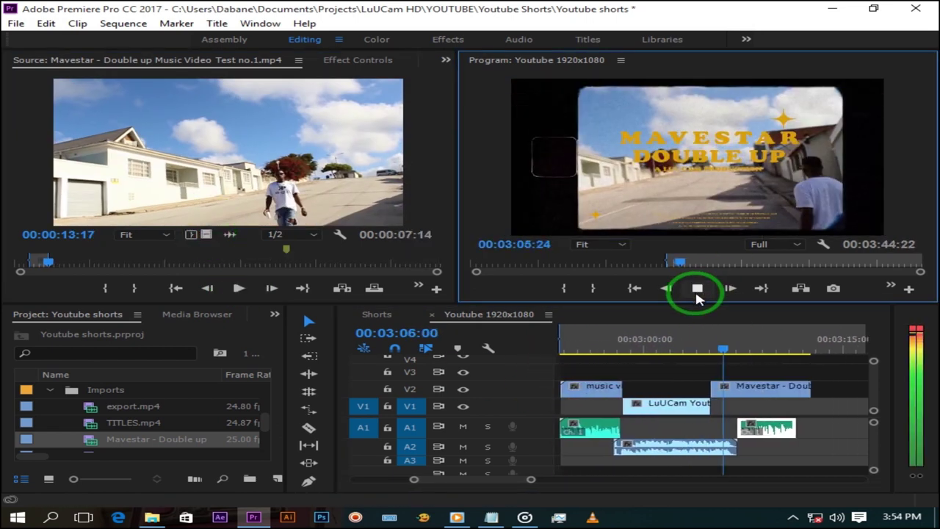
click(698, 288)
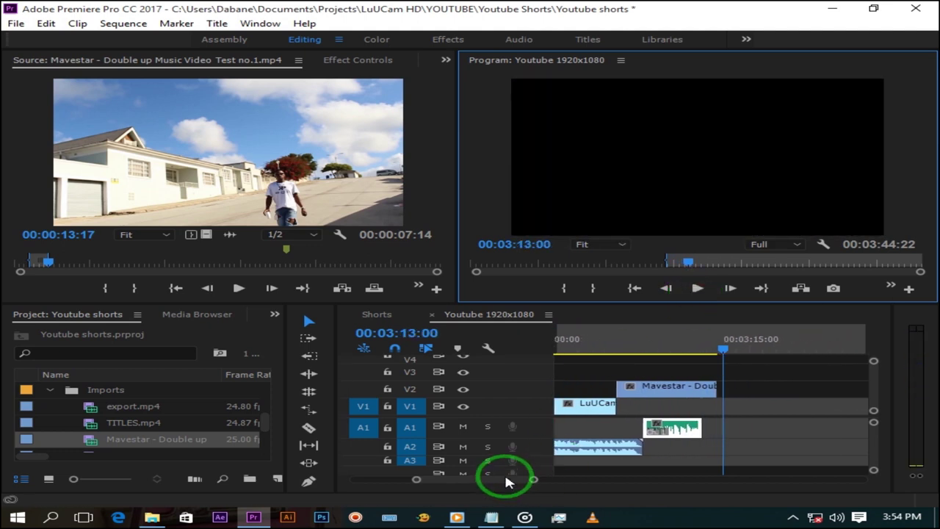
- Move the next voice-over clip from A1 to A2 so that it starts where the Mavestar video clip ends
mouse_move(535, 481)
mouse_down()
mouse_move(559, 481)
mouse_move(545, 481)
mouse_up()
drag(835, 430, 645, 440)
drag(578, 482, 529, 485)
drag(722, 351, 704, 353)
drag(789, 444, 771, 443)
- Play back from the end of the Mavestar clip through the moved A2 voice-over clip to check its timing
click(698, 288)
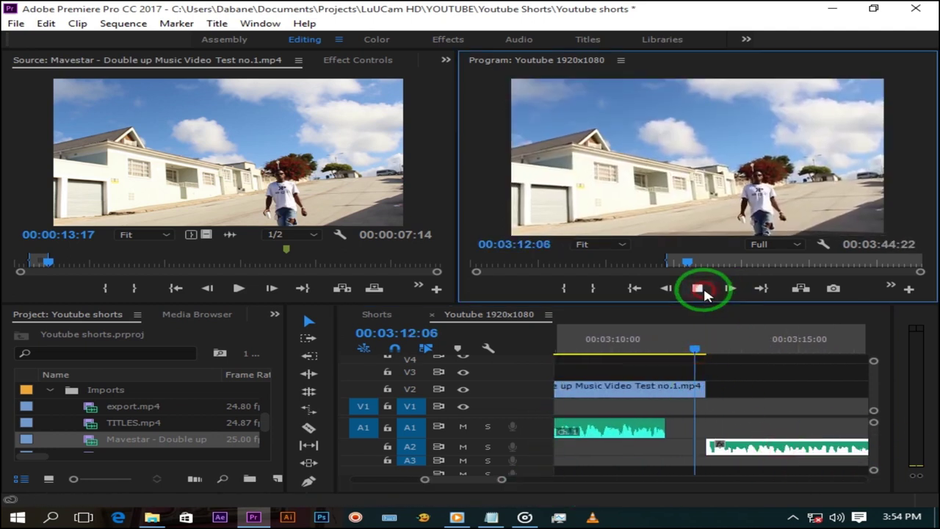
click(710, 288)
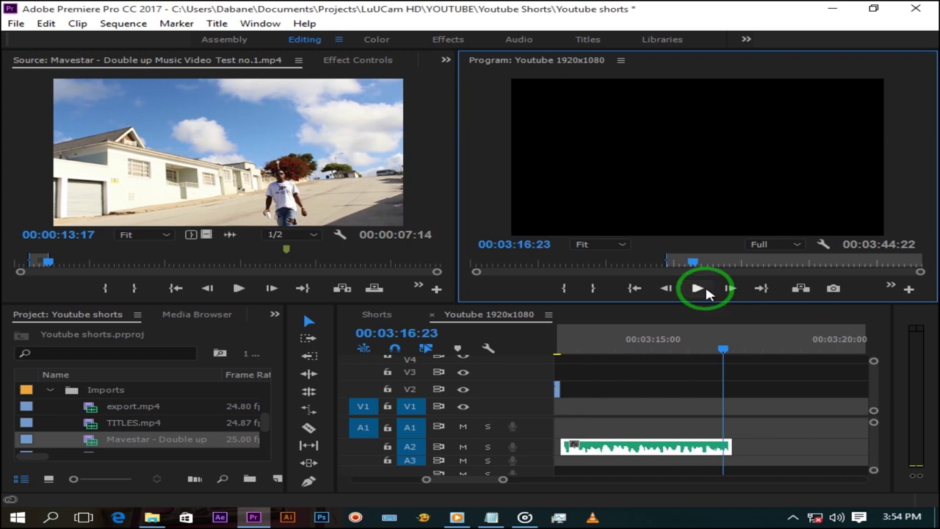
drag(727, 351, 747, 414)
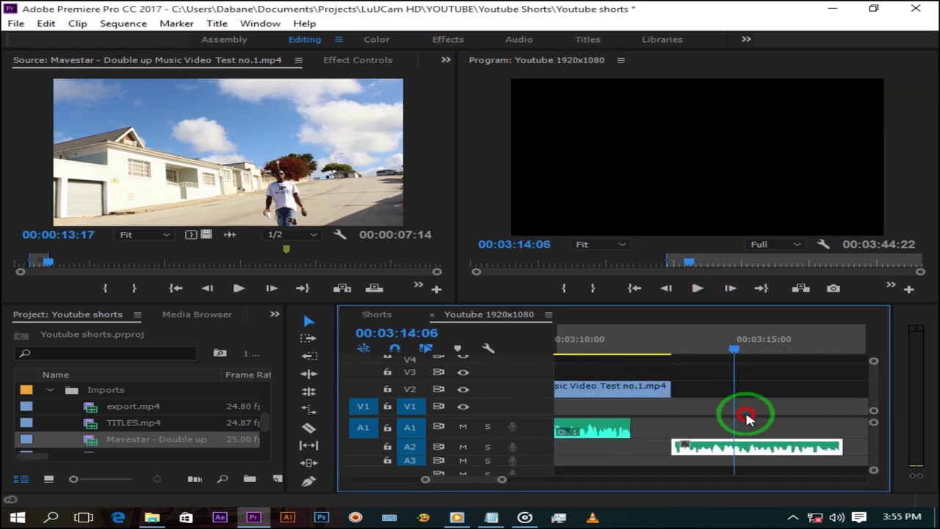
- Bring footage from the Youtube Shorts project folder in File Explorer into the project, and cue TITLES.mp4 to 00;00;19;24 in the Source monitor
click(152, 518)
click(389, 270)
scroll(466, 433, down, 2)
scroll(556, 341, up, 1)
scroll(545, 457, down, 1)
click(546, 457)
double_click(545, 457)
double_click(532, 231)
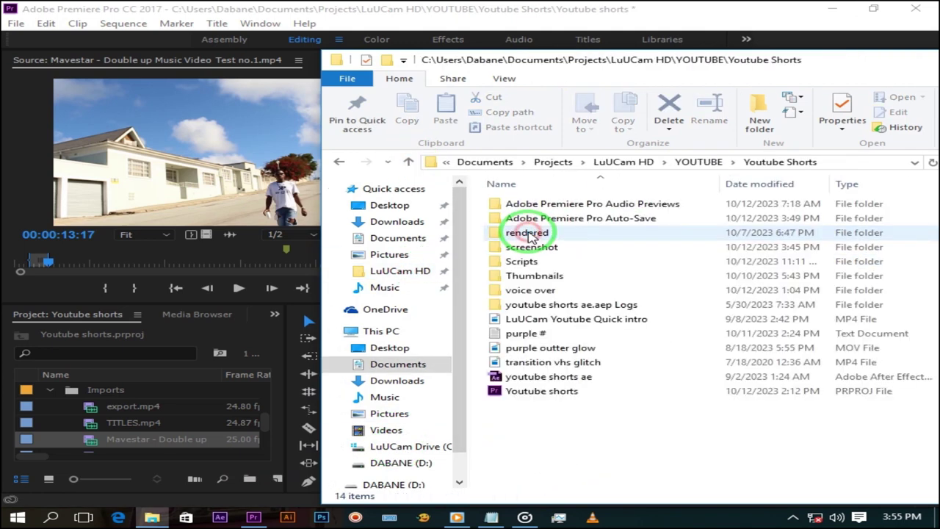
double_click(540, 250)
drag(762, 380, 216, 358)
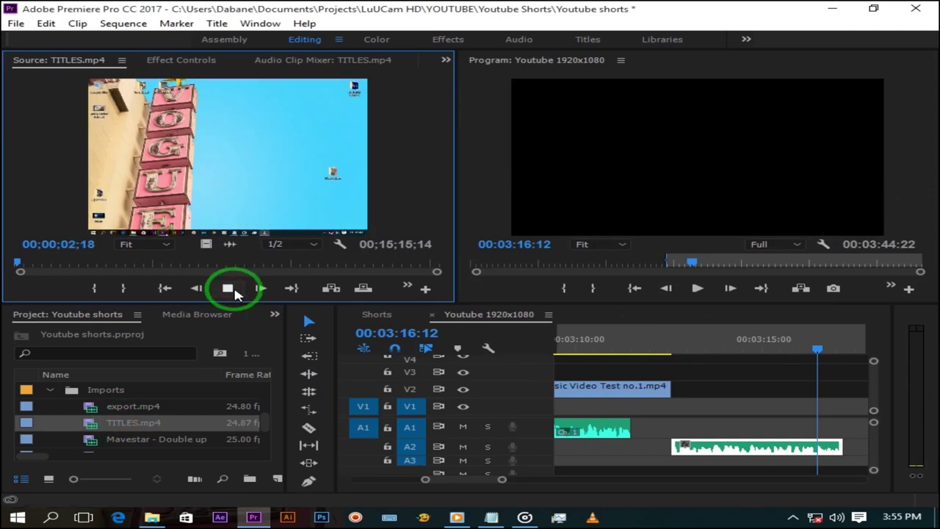
click(26, 264)
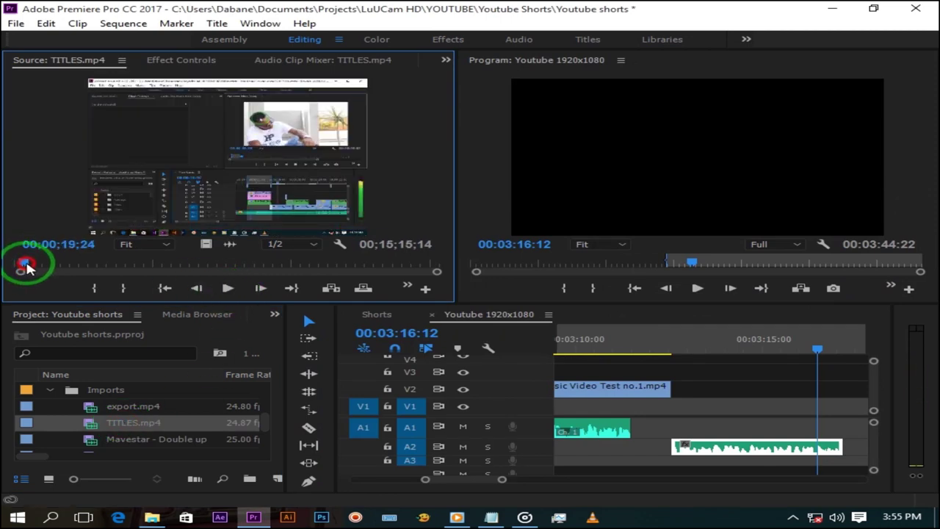
- Mark a TITLES.mp4 section ending at 00;00;45;09 and place only its video on V1, starting with the A2 voice-over clip
drag(26, 266, 34, 266)
click(226, 286)
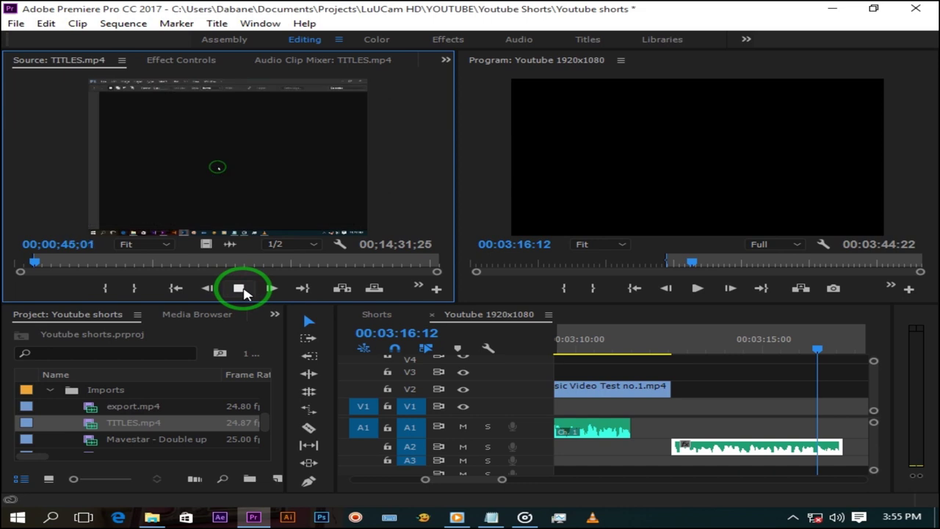
key(o)
drag(206, 244, 683, 405)
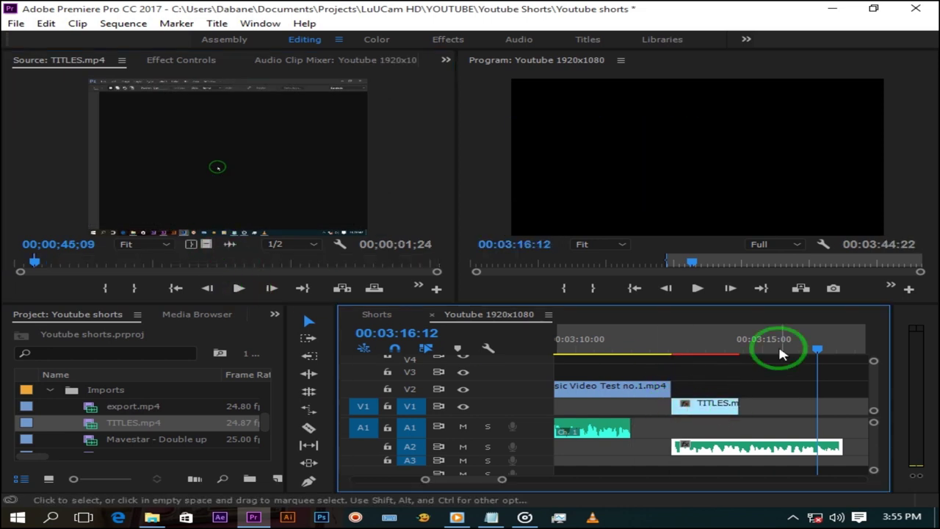
- Preview the TITLES.mp4 clip on V1 and lengthen it to match the A2 voice-over clip
drag(817, 351, 693, 352)
click(703, 287)
key(space)
drag(694, 413, 650, 409)
- Play back from the end of the music video clip into the TITLES.mp4 clip to check the timing
click(655, 345)
click(694, 289)
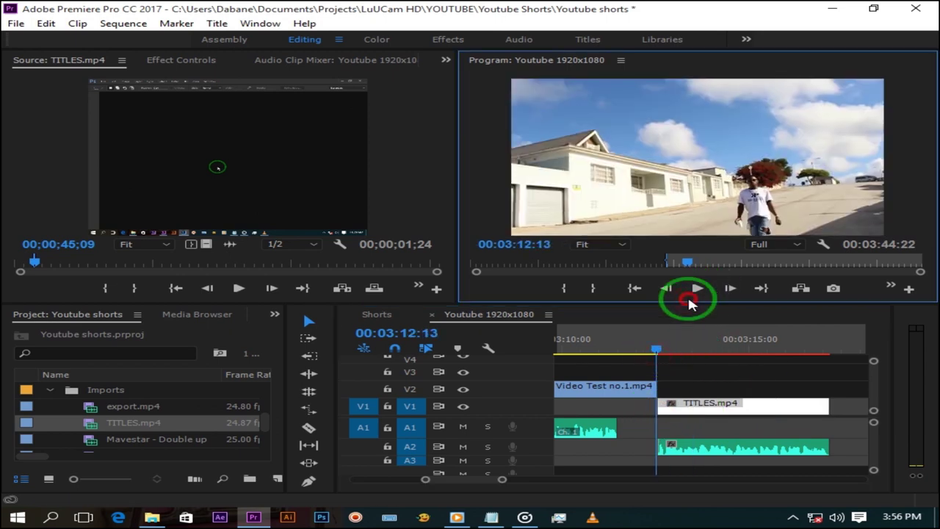
click(690, 347)
click(695, 289)
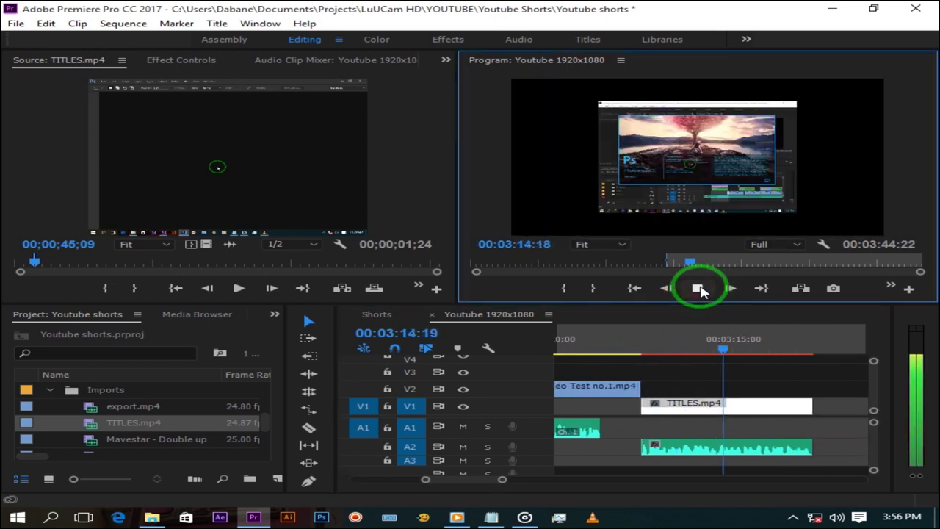
click(658, 357)
- Search the effects for "trans" and apply the Transform effect to the TITLES.mp4 clip on V1
click(275, 315)
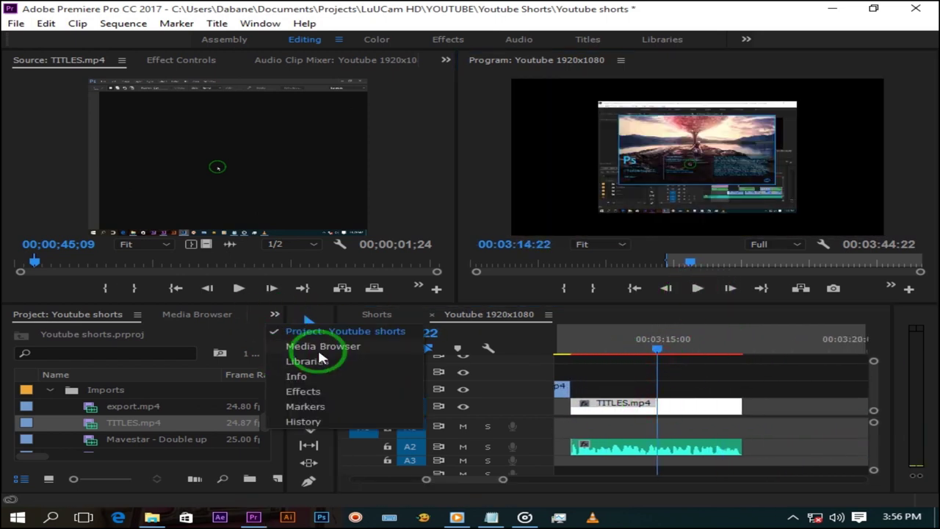
click(304, 390)
text(trans)
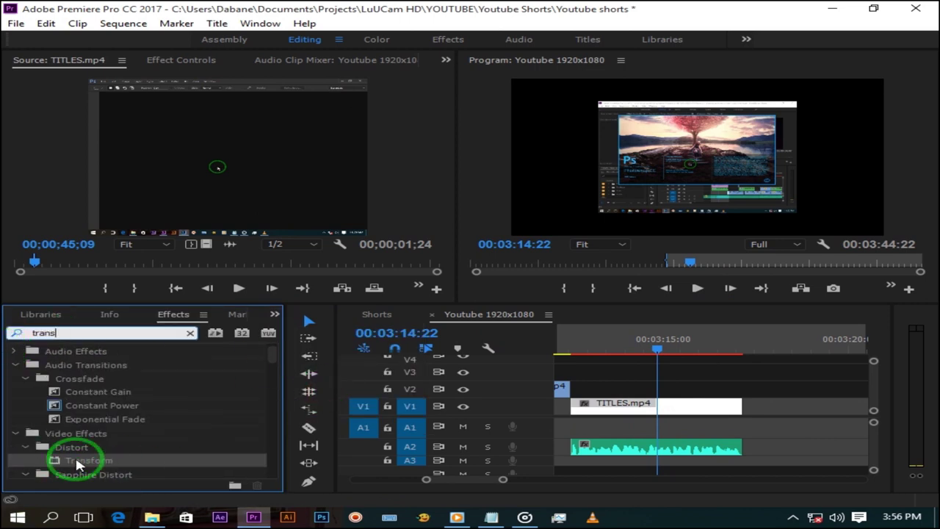
drag(77, 464, 609, 401)
- Turn off Uniform Scale in Transform, set Scale Height to 140, widen the footage to fill the frame, and copy the effect
click(184, 59)
drag(458, 132, 460, 208)
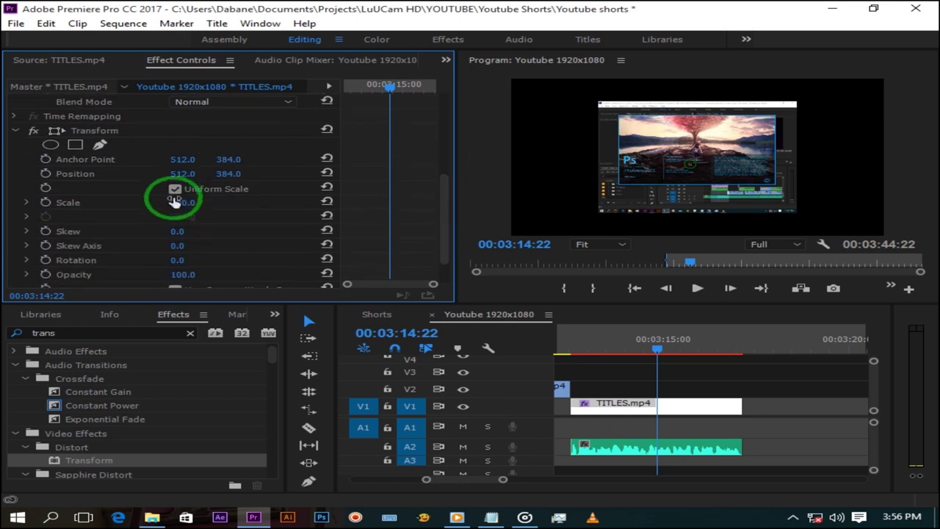
drag(183, 202, 274, 216)
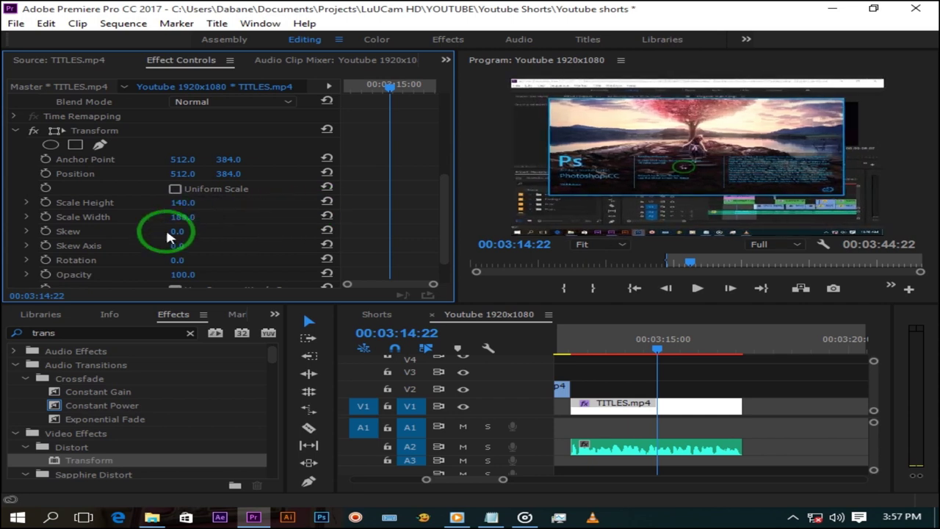
click(87, 138)
click(213, 174)
- Play back the rescaled TITLES.mp4 clip with its A2 voice-over to check the result
drag(502, 478, 521, 482)
click(749, 335)
click(698, 288)
click(698, 288)
- Move the next voice-over clip on A1 so that it starts where the A2 voice-over clip ends
drag(556, 479, 618, 482)
drag(843, 446, 732, 435)
click(722, 351)
drag(617, 480, 503, 482)
drag(829, 431, 772, 426)
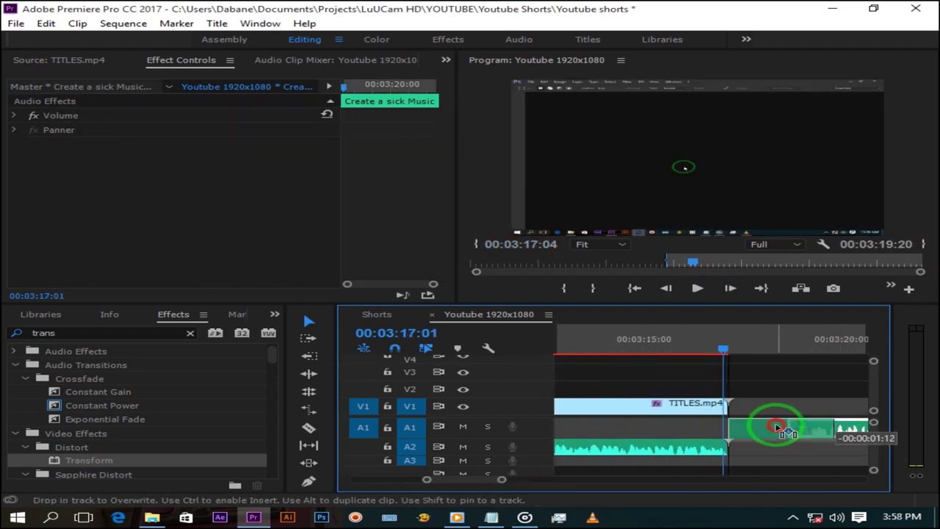
- Stretch TITLES.mp4 on V1 over the moved A1 voice-over clip and place the following voice-over clip on A2 directly after it
click(698, 288)
drag(503, 479, 558, 481)
click(678, 351)
drag(473, 481, 496, 481)
drag(814, 430, 721, 445)
- Extend the TITLES.mp4 clip on V1 across the moved A2 voice-over clip and play back the section
click(698, 288)
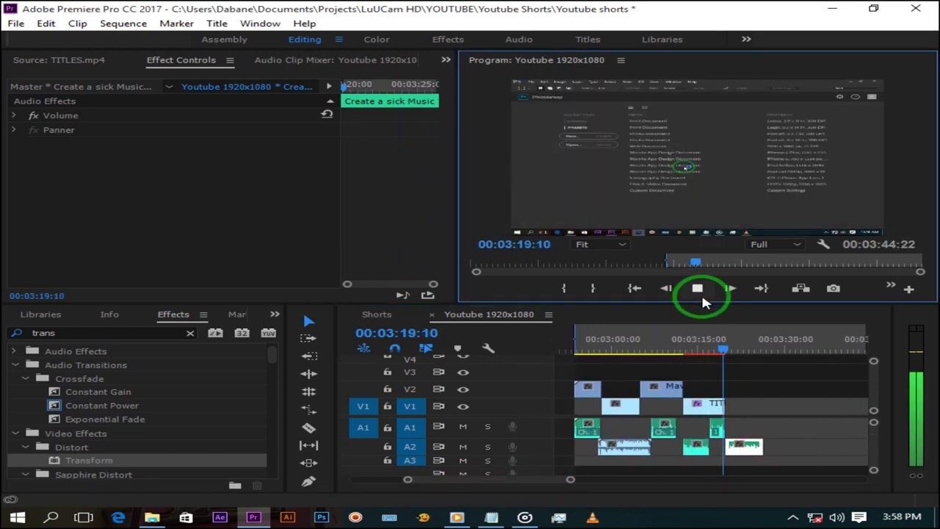
click(703, 300)
drag(717, 408, 718, 408)
drag(696, 346, 681, 347)
click(697, 288)
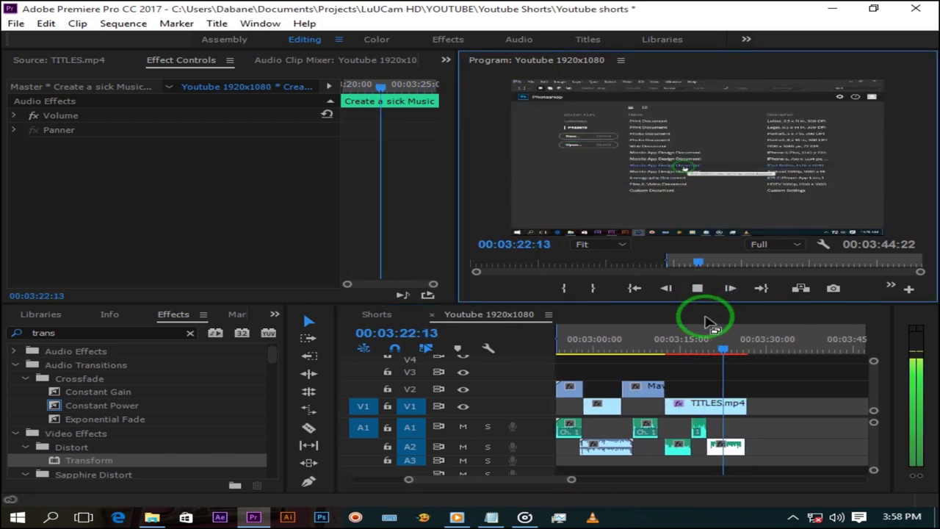
click(698, 288)
- Move the next voice-over clip on A1 to start where the V1 TITLES.mp4 clip ends, and play it through
drag(572, 480, 603, 480)
drag(814, 441, 645, 450)
drag(634, 353, 628, 351)
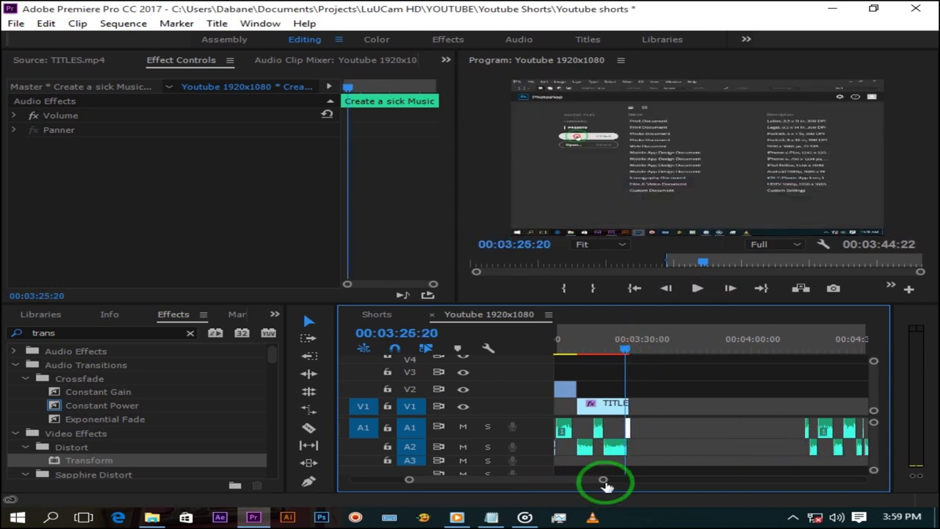
drag(604, 479, 547, 481)
drag(759, 432, 815, 431)
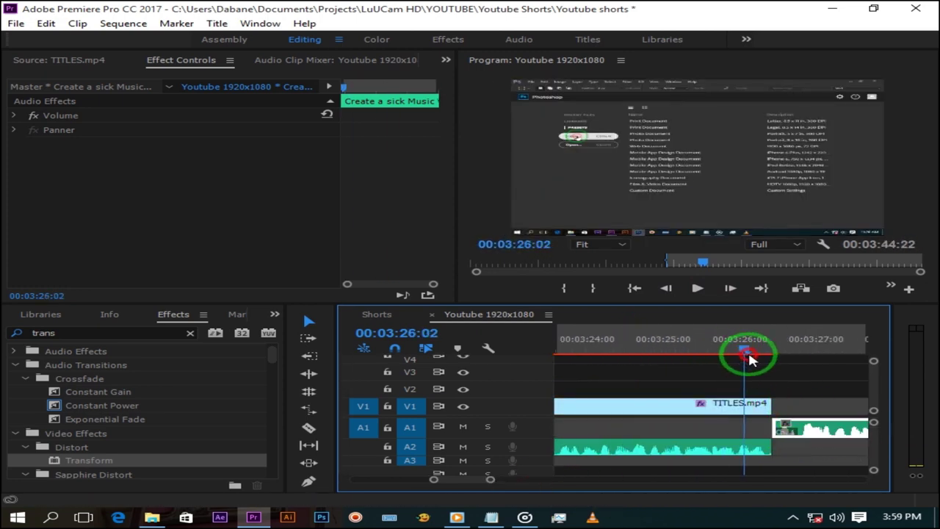
click(696, 290)
click(258, 400)
- Mark a TITLES.mp4 section ending at 00;00;39;06 and place only its video on V2 above the latest A1 voice-over clip
click(76, 71)
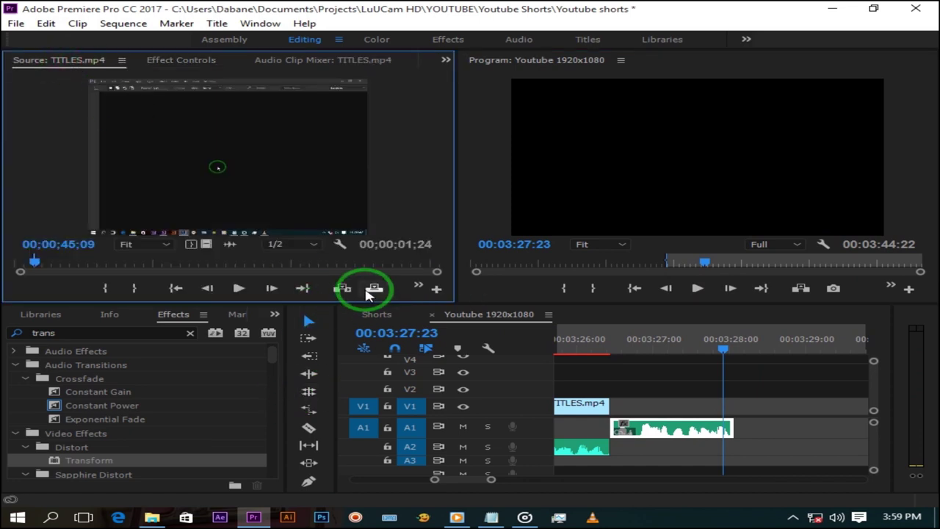
drag(33, 265, 26, 262)
click(239, 288)
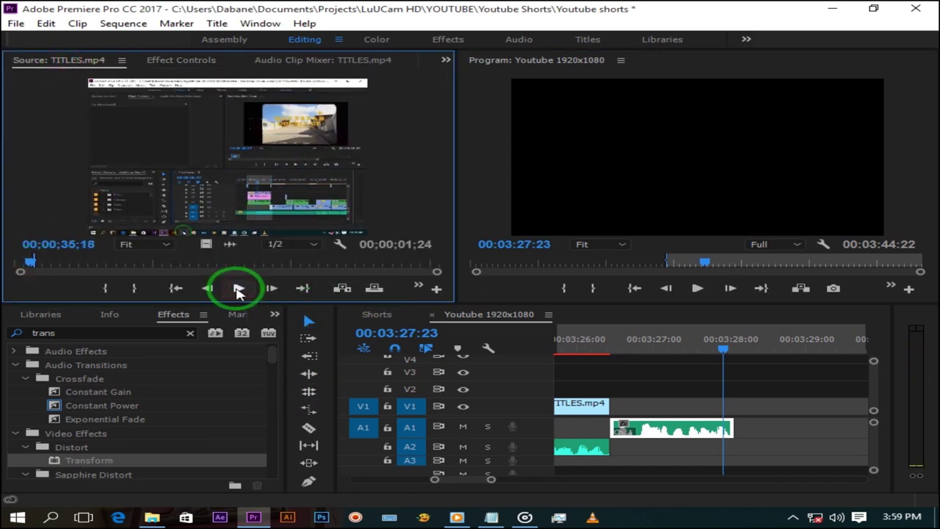
click(237, 290)
drag(206, 244, 658, 386)
- Enlarge the V2 TITLES.mp4 clip onto the taskbar icons with Motion Scale 903 and Position 2231, -2380
click(170, 61)
click(192, 145)
drag(192, 147, 527, 209)
drag(231, 130, 339, 133)
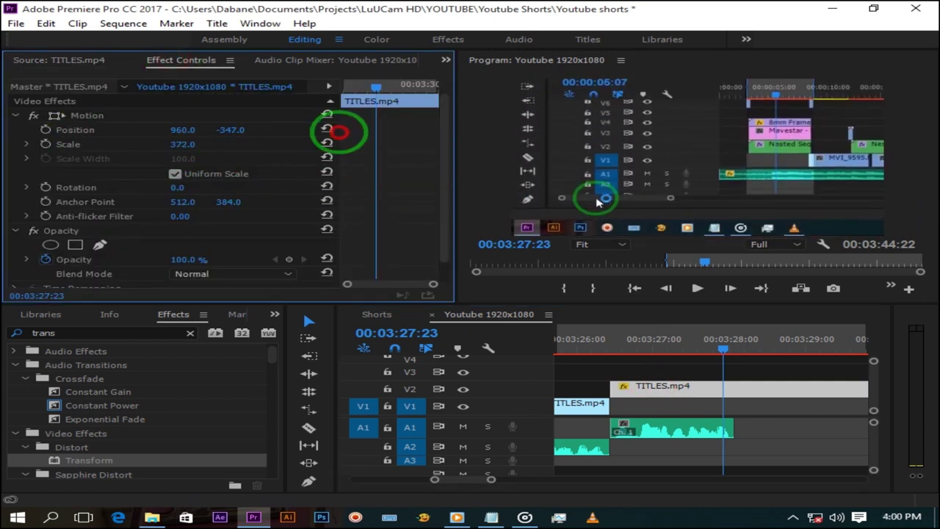
drag(189, 144, 572, 167)
- Play back the enlarged TITLES.mp4 clip on V2 to check the taskbar close-up
drag(492, 480, 552, 483)
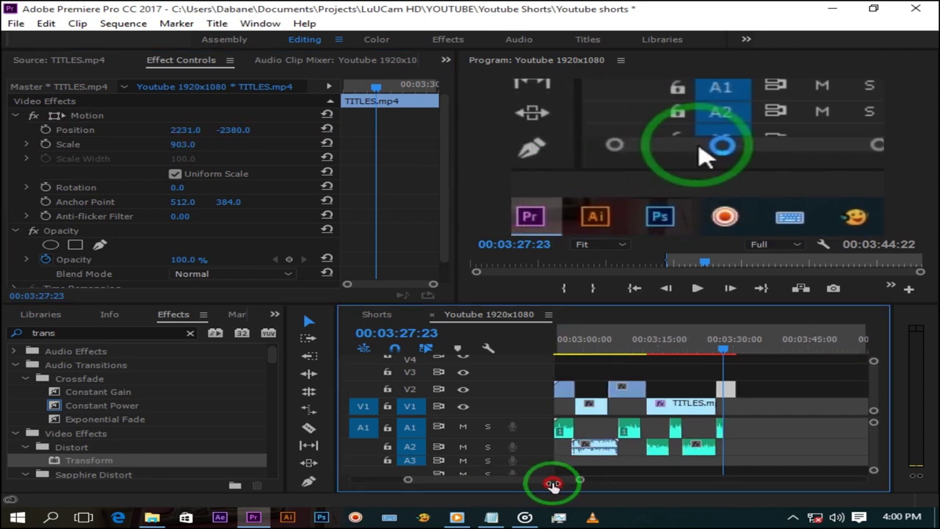
click(717, 350)
click(698, 292)
key(space)
drag(470, 483, 617, 484)
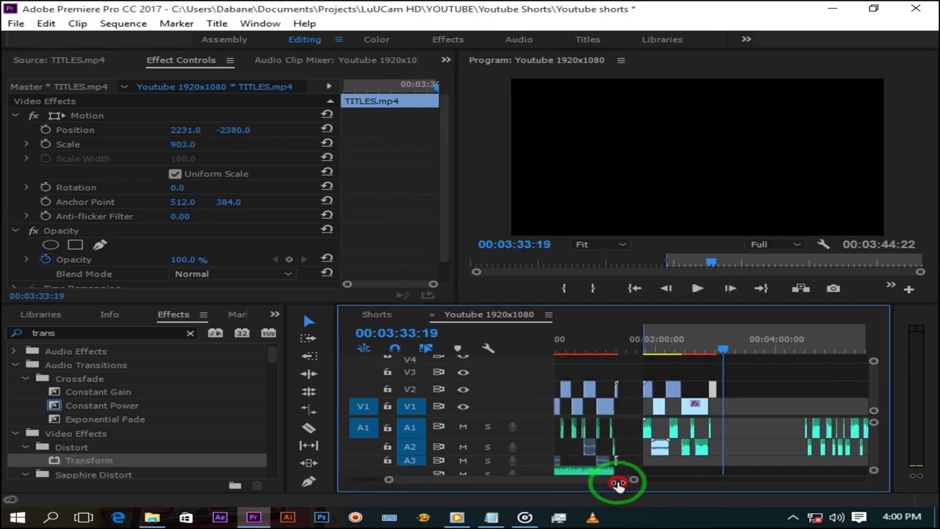
click(795, 428)
click(46, 23)
click(42, 38)
drag(725, 351, 717, 354)
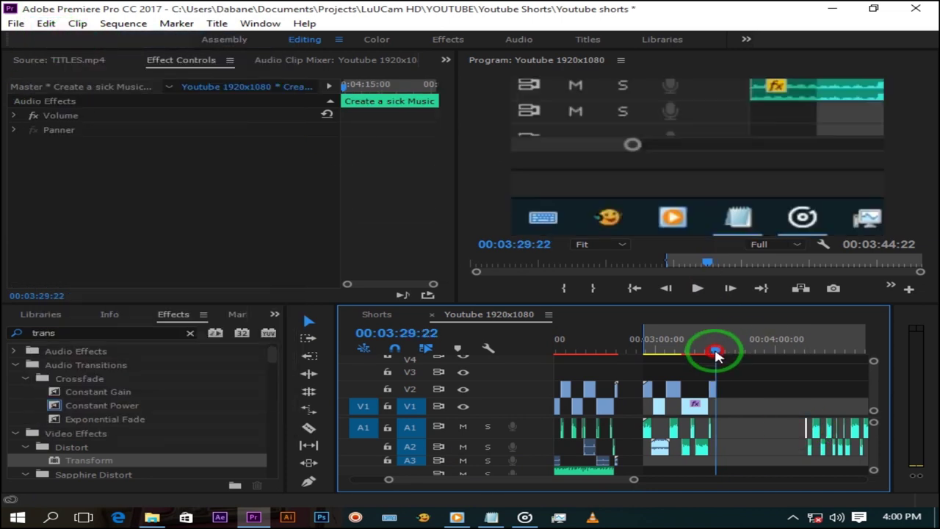
click(712, 289)
click(724, 391)
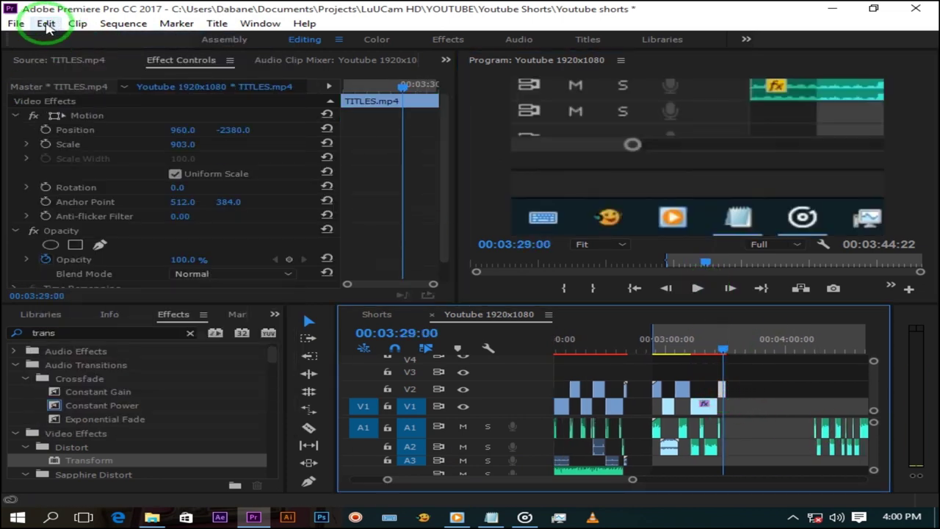
click(45, 23)
click(42, 38)
- Move the next voice-over clip on A1 to start where the enlarged V2 TITLES.mp4 clip ends, and check the join
drag(724, 351, 818, 375)
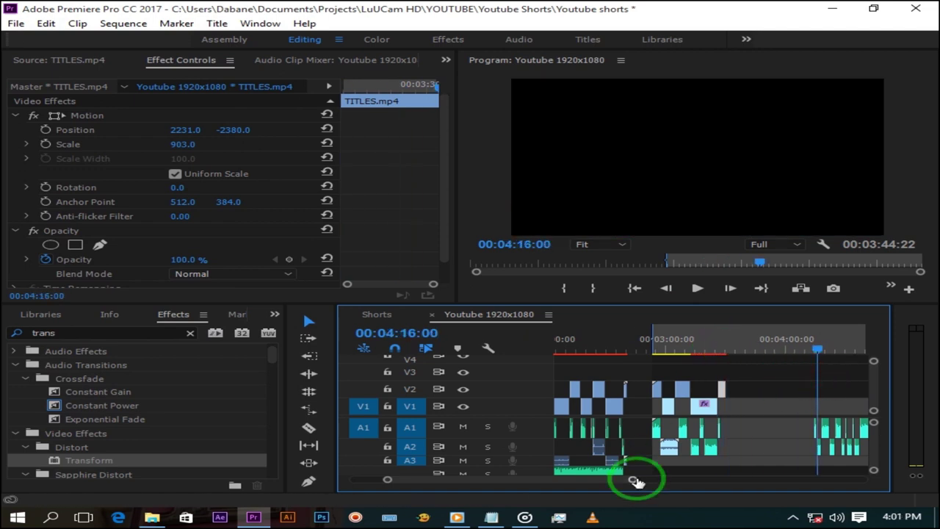
drag(636, 480, 608, 480)
drag(718, 428, 687, 431)
click(679, 351)
click(684, 349)
drag(590, 480, 525, 488)
drag(725, 353, 709, 351)
click(697, 288)
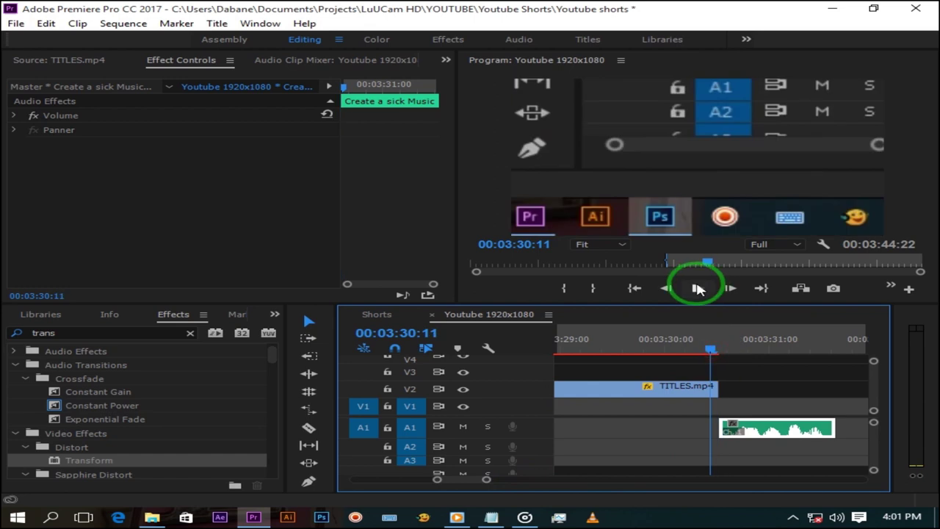
click(590, 367)
- Mark TITLES.mp4 from 00;00;52;17 to 00;00;55;00 and place only its video on V3 above the latest A1 voice-over clip
click(59, 60)
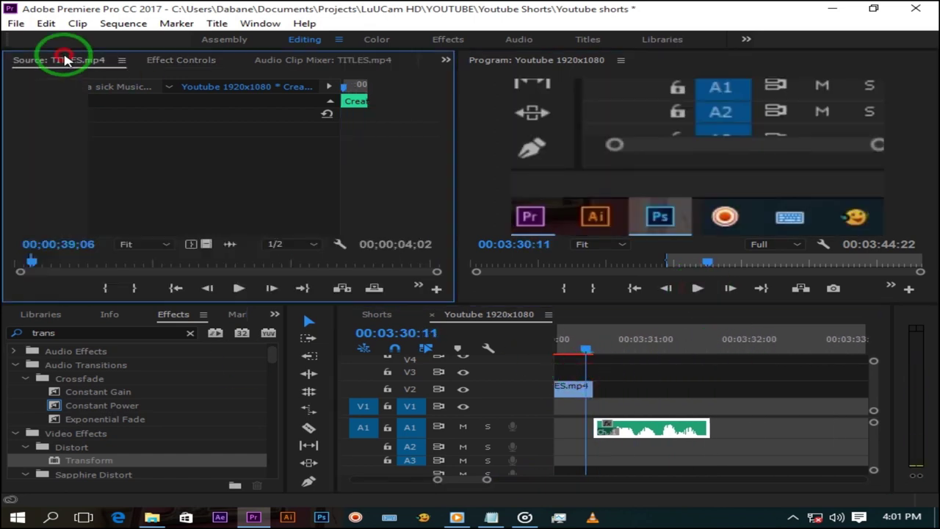
click(239, 289)
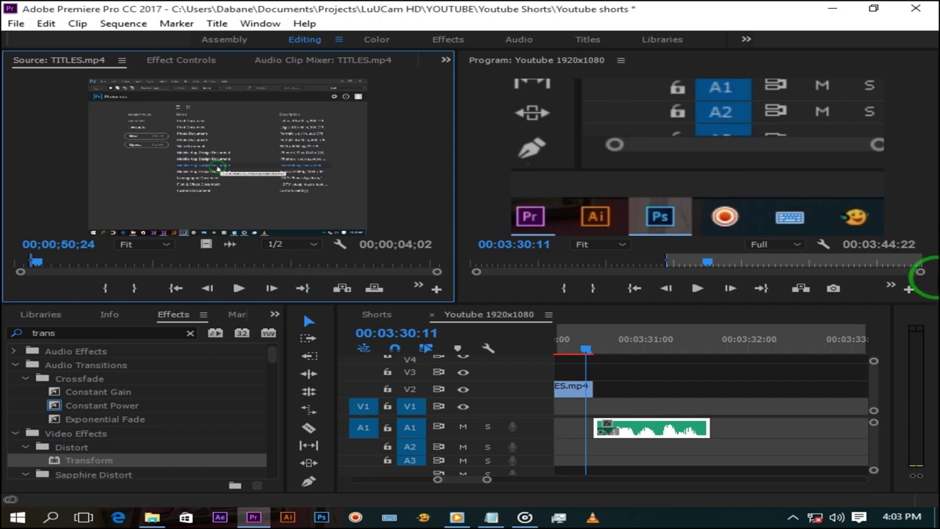
click(697, 288)
click(239, 288)
click(238, 290)
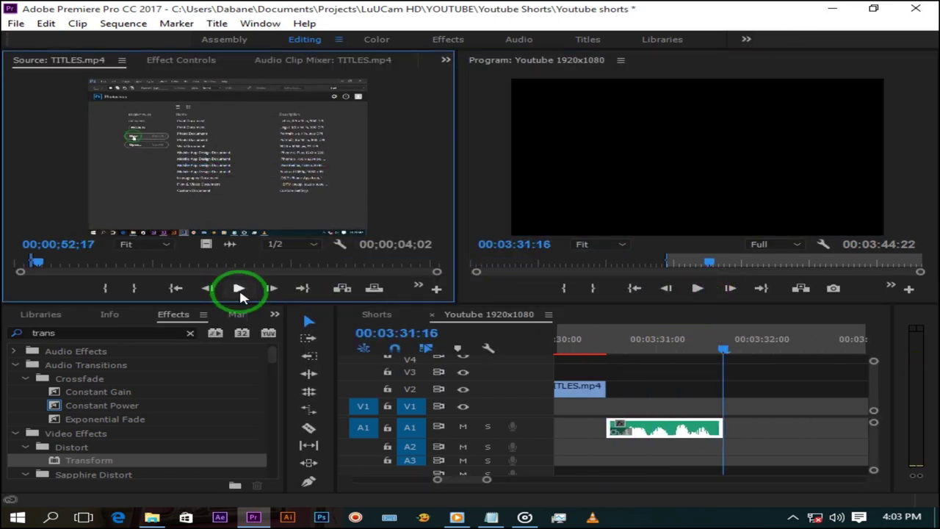
click(238, 289)
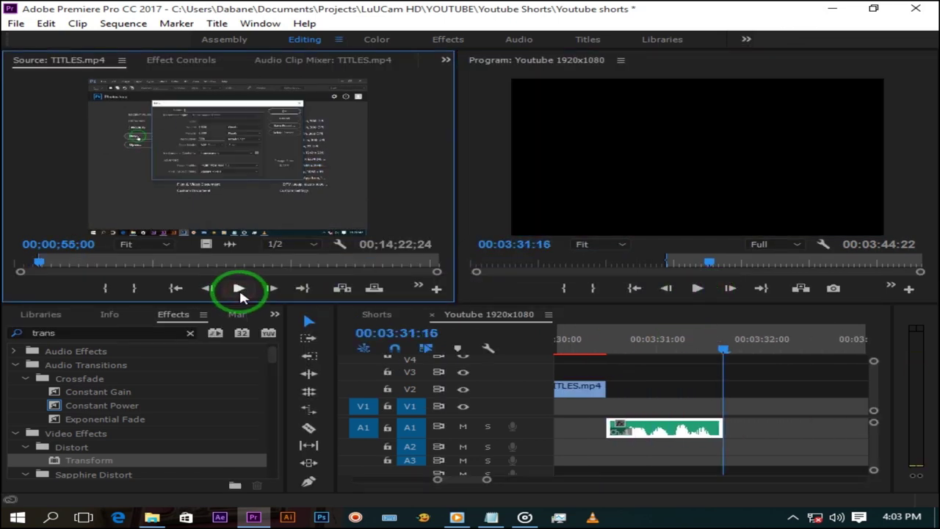
drag(205, 244, 665, 374)
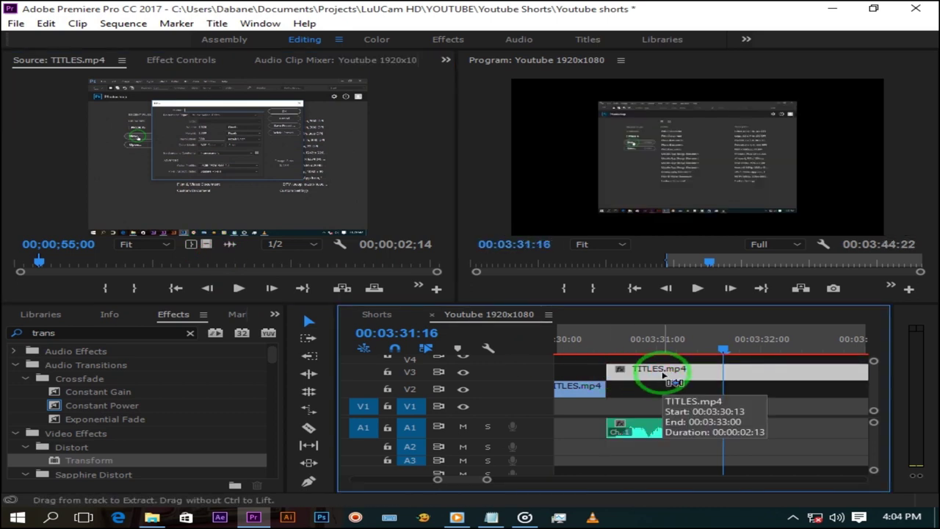
- Paste the copied Transform effect onto the V3 TITLES.mp4 clip and play it back
key(ctrl+v)
drag(487, 479, 509, 481)
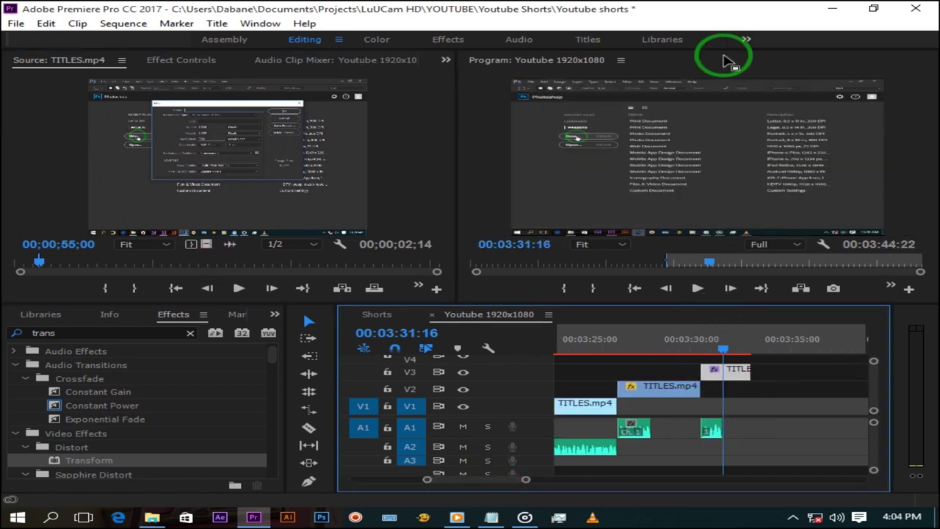
click(698, 288)
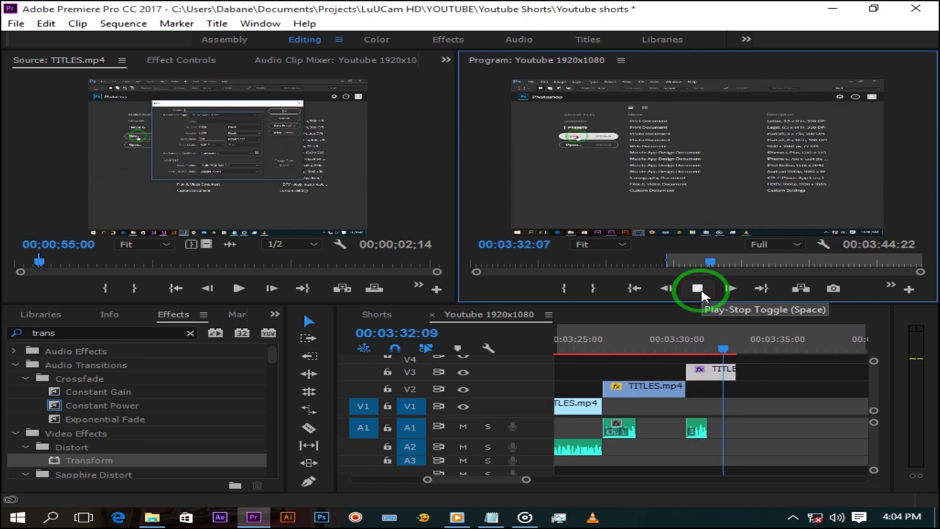
click(699, 287)
- Move the next voice-over clip to A1 at the end of the V3 TITLES.mp4 clip and play it through
drag(525, 478, 768, 485)
drag(835, 447, 735, 428)
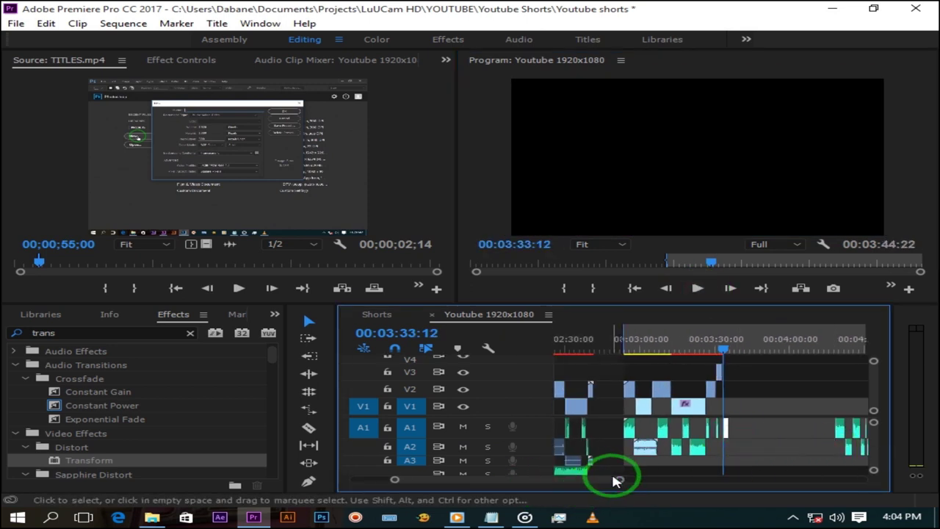
drag(618, 479, 539, 485)
drag(792, 430, 769, 430)
drag(724, 350, 671, 353)
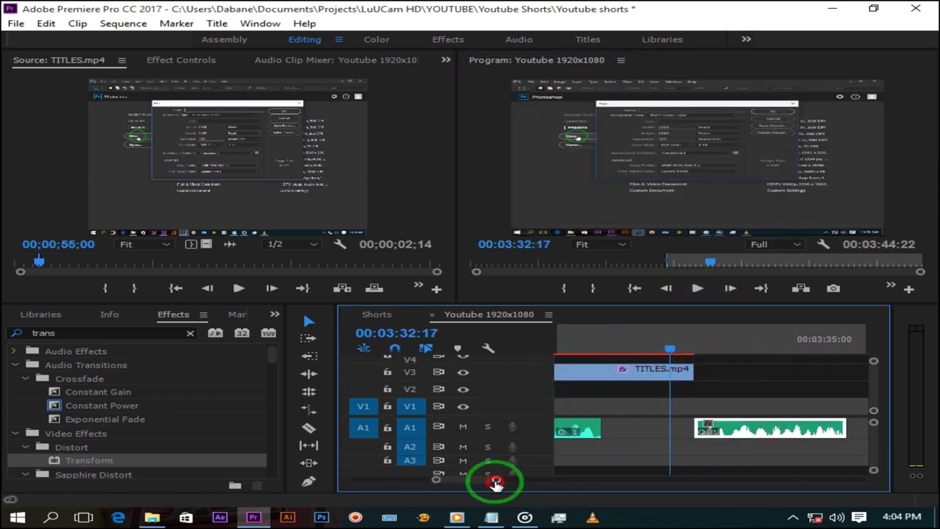
drag(496, 482, 517, 482)
click(697, 292)
- Place TITLES.mp4 footage up to 00;01;03;07 with its audio on V2 and A2 at the latest voice-over, and paste the Transform effect onto it
click(240, 289)
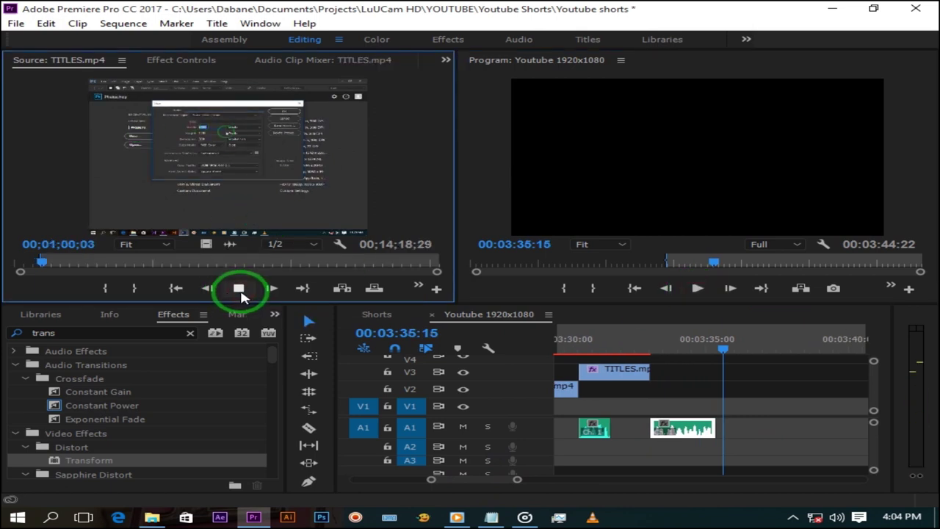
drag(235, 209, 653, 388)
click(708, 391)
click(46, 24)
click(86, 136)
- Move the next voice-over clip on A1 to the end of the new V2 TITLES.mp4 clip and play back the section
drag(492, 479, 518, 489)
drag(745, 428, 649, 431)
click(703, 289)
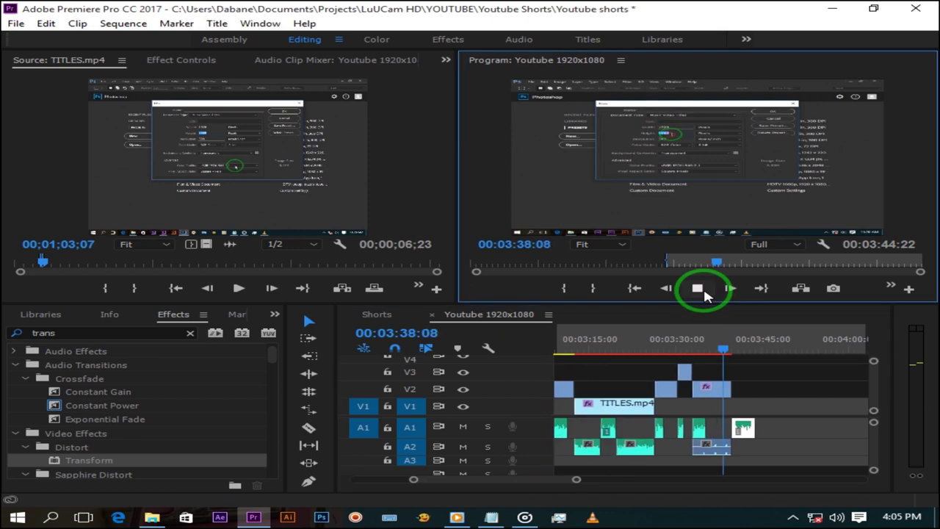
click(698, 288)
- Extend the last V2 TITLES.mp4 clip over the A1 voice-over clip that follows it, and play it back
click(700, 390)
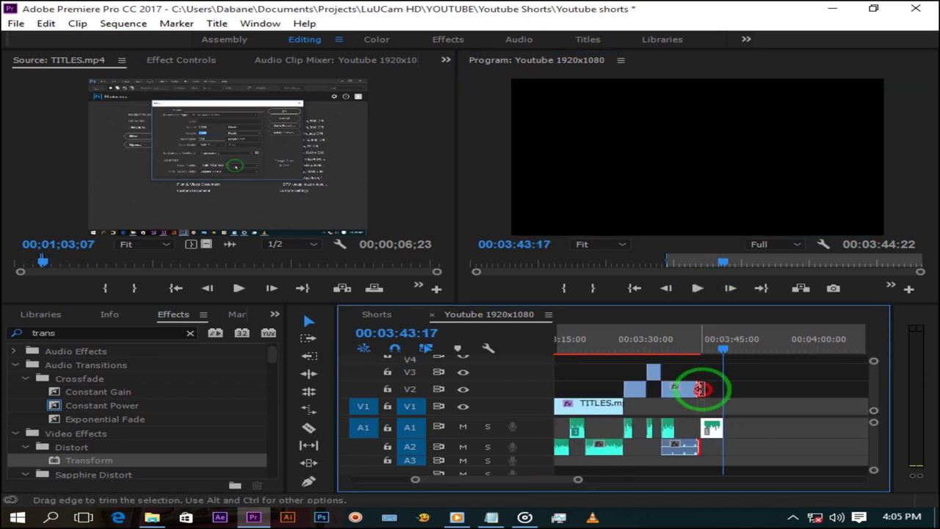
drag(699, 389, 725, 336)
click(703, 286)
click(706, 291)
- Check the end of the extended TITLES.mp4 clip and move the next voice-over clip on A2 directly after the A1 clip
drag(578, 480, 531, 489)
drag(729, 348, 653, 367)
mouse_move(508, 481)
mouse_down()
mouse_move(524, 487)
mouse_move(501, 486)
mouse_up()
drag(725, 350, 748, 369)
click(511, 480)
drag(500, 480, 592, 485)
drag(808, 445, 739, 453)
drag(633, 482, 492, 485)
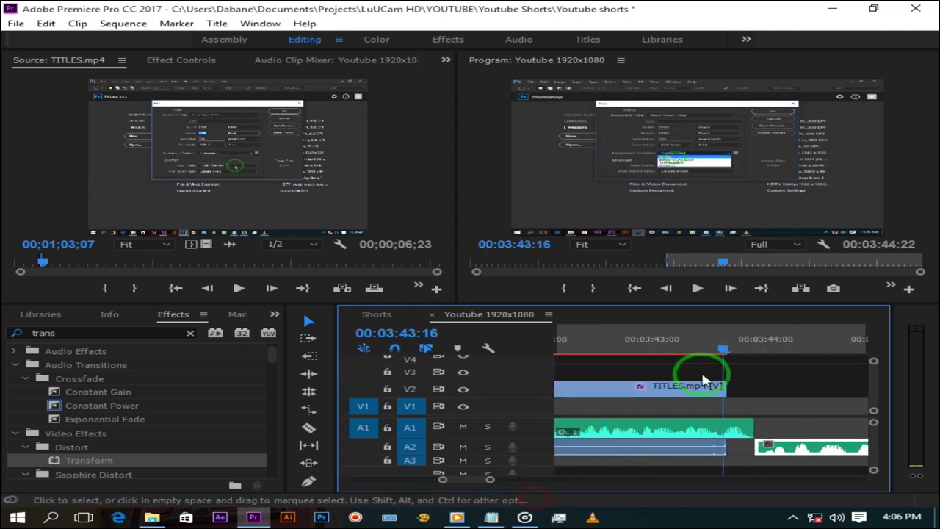
- Extend the last V2 TITLES.mp4 clip to the end of the A1 voice-over and play on through the following A2 voice-over
click(698, 294)
click(698, 295)
drag(665, 390, 690, 390)
click(720, 338)
click(697, 288)
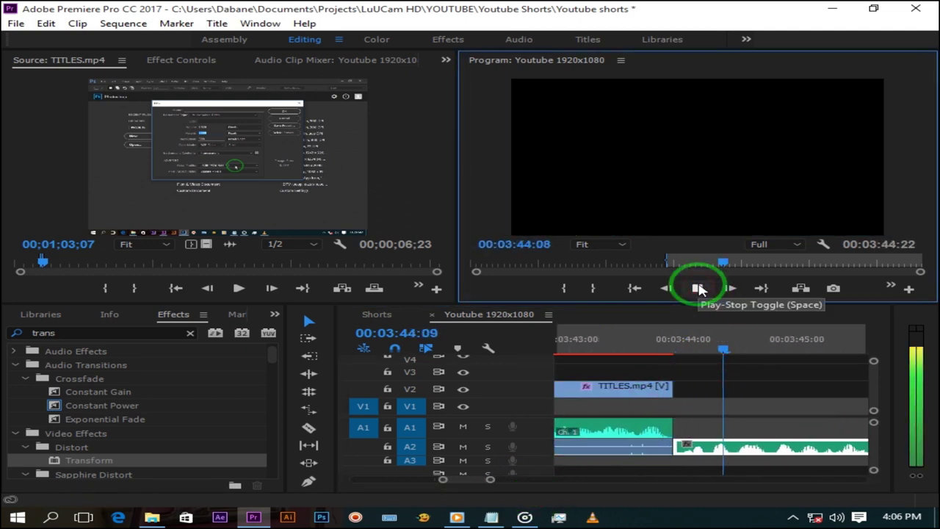
- Mark the TITLES.mp4 source footage from 00;01;03;23 to 00;01;08;16
click(238, 288)
click(240, 292)
key(i)
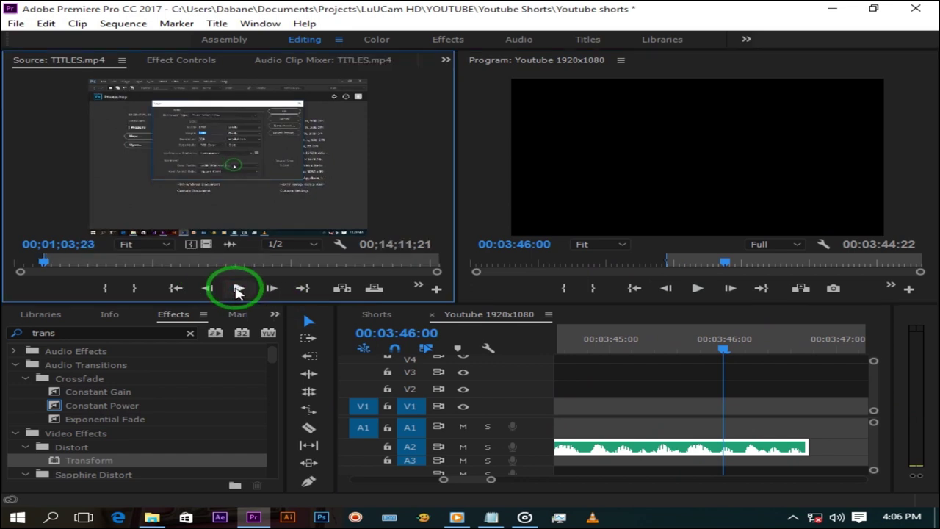
key(o)
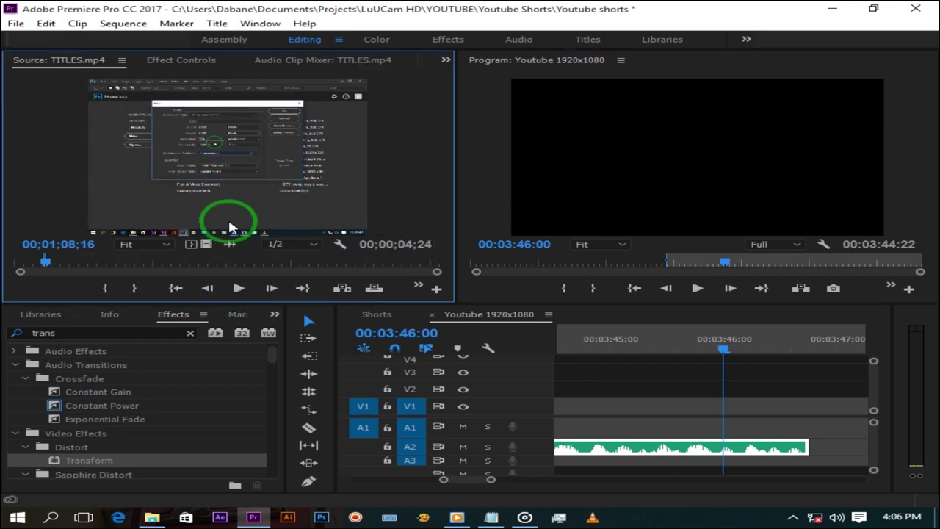
drag(492, 482, 536, 483)
drag(233, 147, 764, 406)
click(761, 410)
click(46, 23)
click(74, 41)
- Place the marked TITLES.mp4 footage on V1 with audio on A3 over the A2 voice-over, paste the Transform effect, and play it back
drag(228, 145, 737, 413)
drag(724, 349, 691, 354)
click(728, 406)
click(45, 23)
click(96, 119)
click(702, 288)
click(702, 288)
click(698, 288)
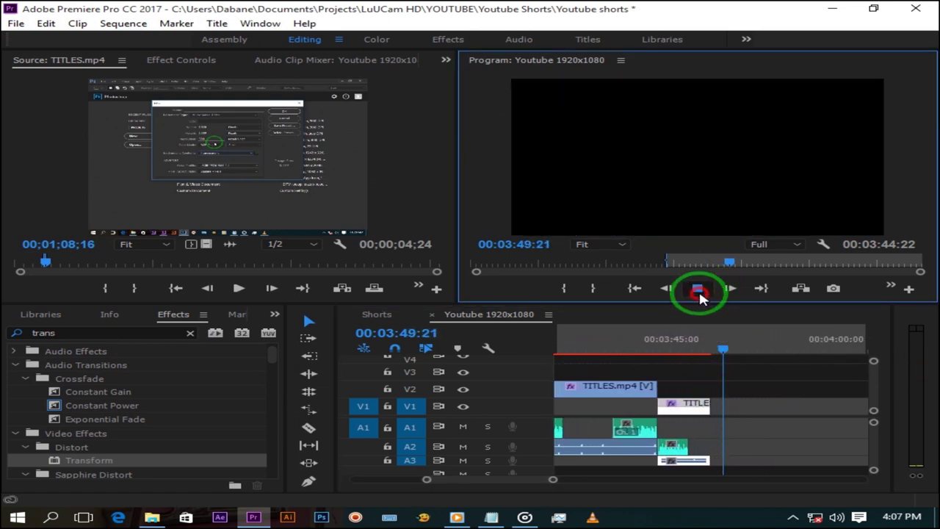
- Place video-only TITLES.mp4 footage ending at 00;01;11;03 on V2 above the end of the V1 clip and play it back
click(240, 288)
click(240, 288)
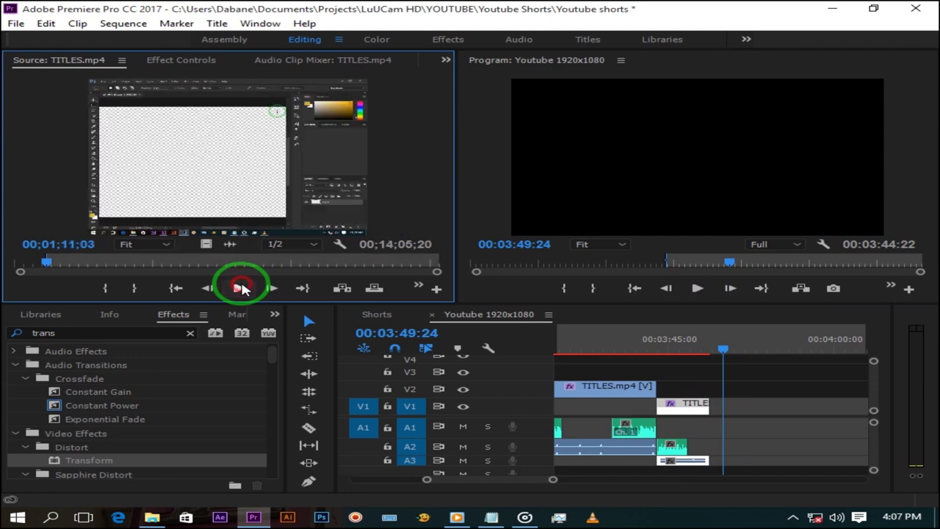
drag(207, 244, 697, 391)
mouse_move(724, 349)
mouse_down()
mouse_move(667, 349)
mouse_move(709, 351)
mouse_up()
click(697, 290)
click(704, 290)
- Move the next voice-over clip on A1 to the end of the V1 TITLES.mp4 clip and play it back
drag(554, 479, 612, 497)
drag(807, 429, 731, 428)
drag(638, 480, 558, 497)
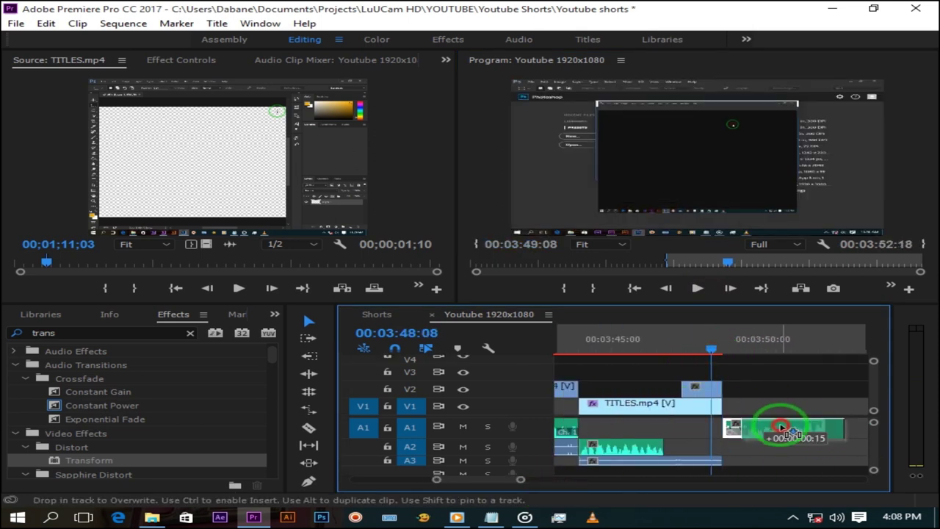
click(698, 288)
click(698, 290)
- Place video-only TITLES.mp4 footage from 00;01;24;08 to 00;01;26;06 on V3 over the A1 voice-over and paste the Transform effect onto it
click(239, 288)
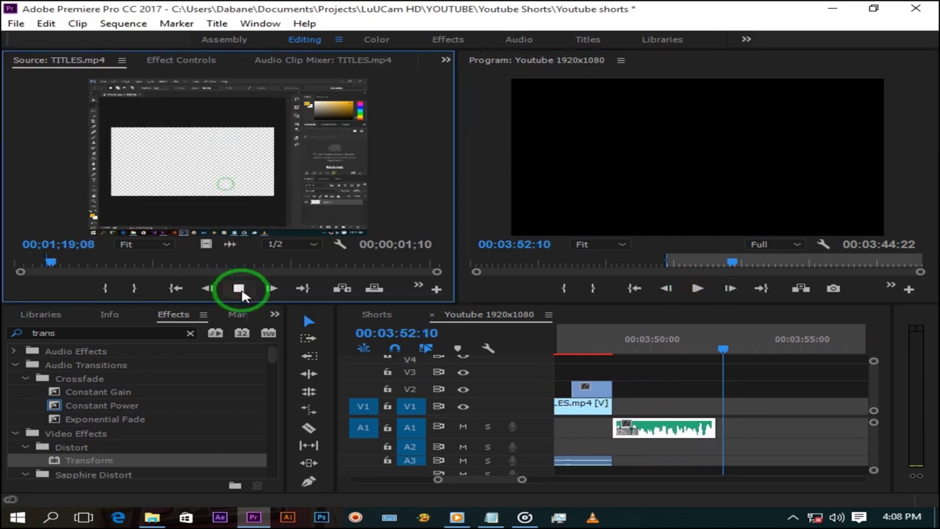
click(239, 288)
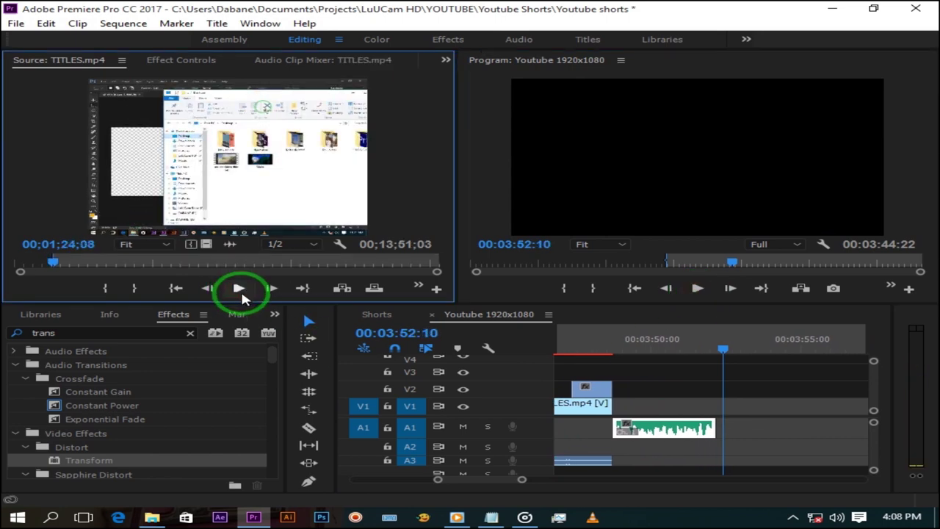
click(241, 291)
key(o)
drag(207, 245, 679, 352)
click(662, 373)
click(46, 23)
- Move the next voice-over clip on A2 directly after the A1 voice-over and play it back
click(517, 481)
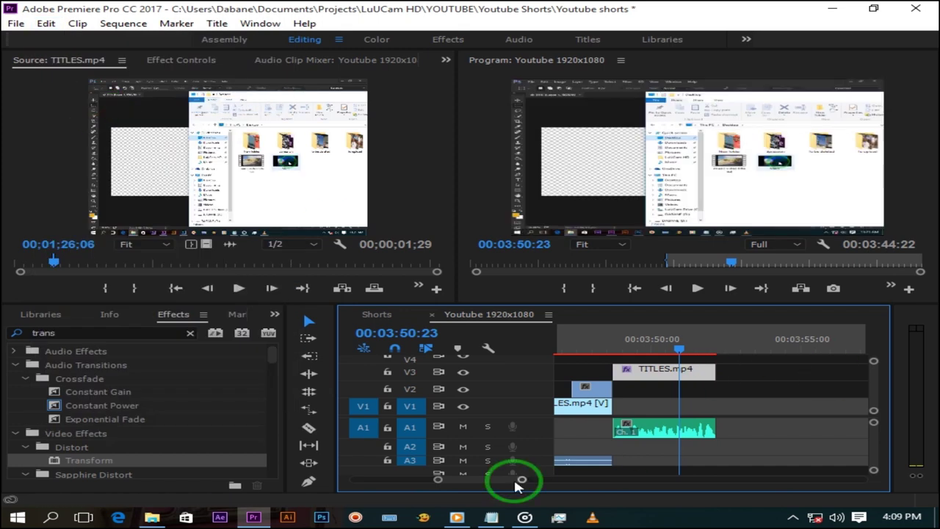
drag(519, 481, 589, 498)
drag(838, 446, 730, 448)
drag(615, 482, 552, 488)
click(699, 291)
click(697, 291)
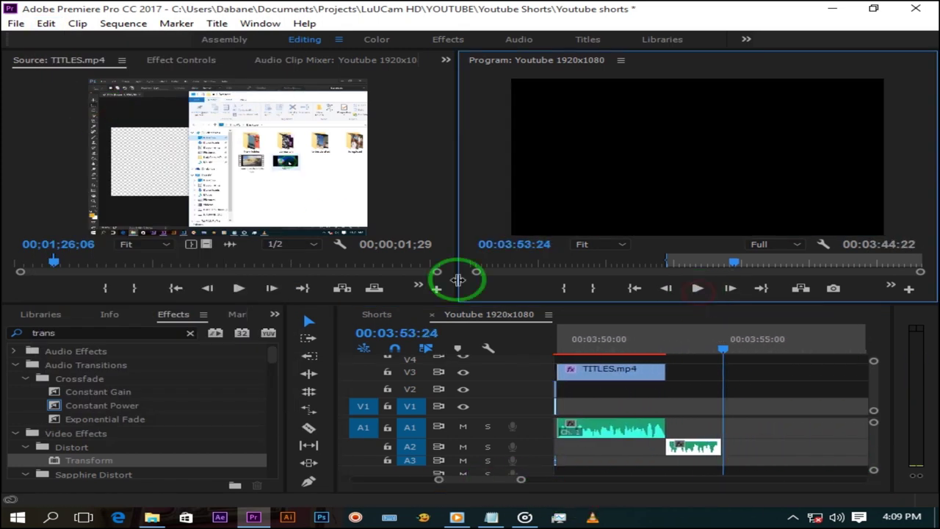
- Mark the next TITLES.mp4 footage, place its video on V1 over the A2 voice-over, and paste the Transform effect onto it
click(240, 289)
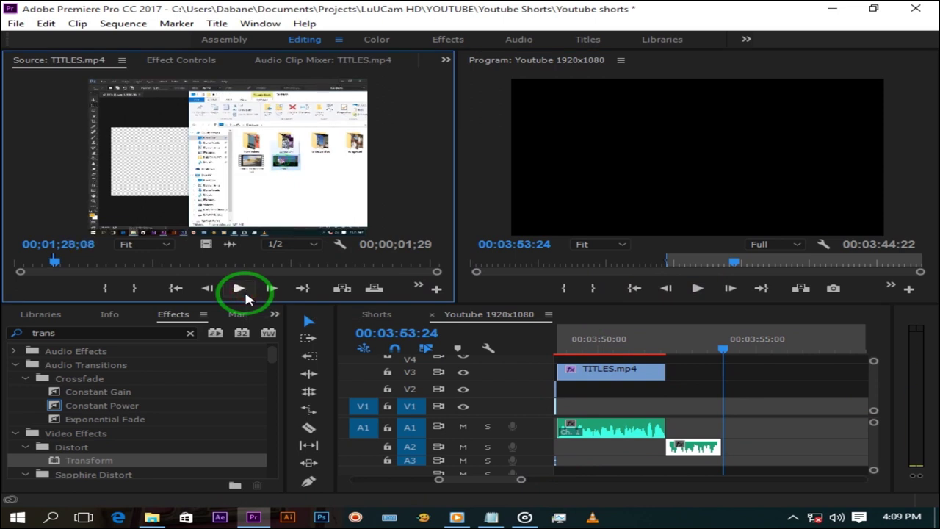
key(o)
drag(206, 244, 714, 408)
click(46, 24)
click(99, 136)
- Place video-only TITLES.mp4 footage ending at 00;01;37;23 on V2 directly after the V1 clip and paste the copied attributes onto it
click(249, 292)
click(241, 289)
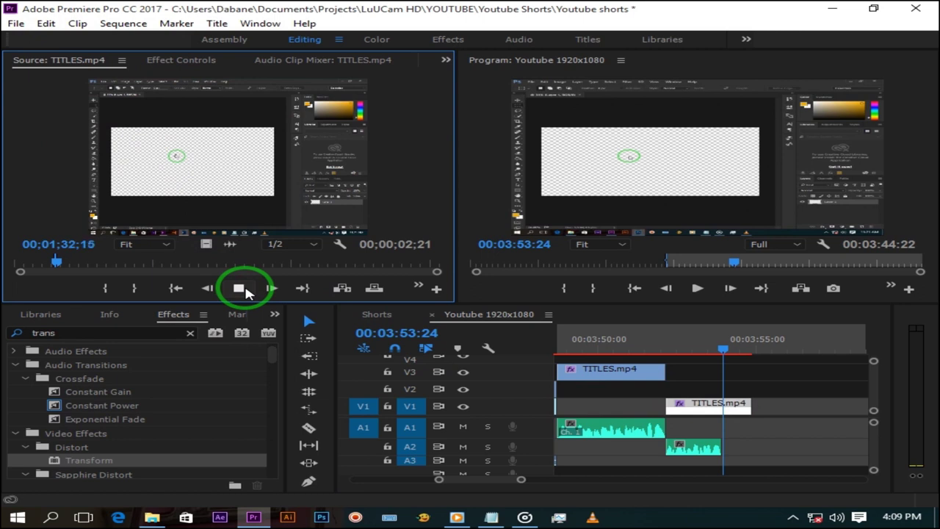
click(241, 288)
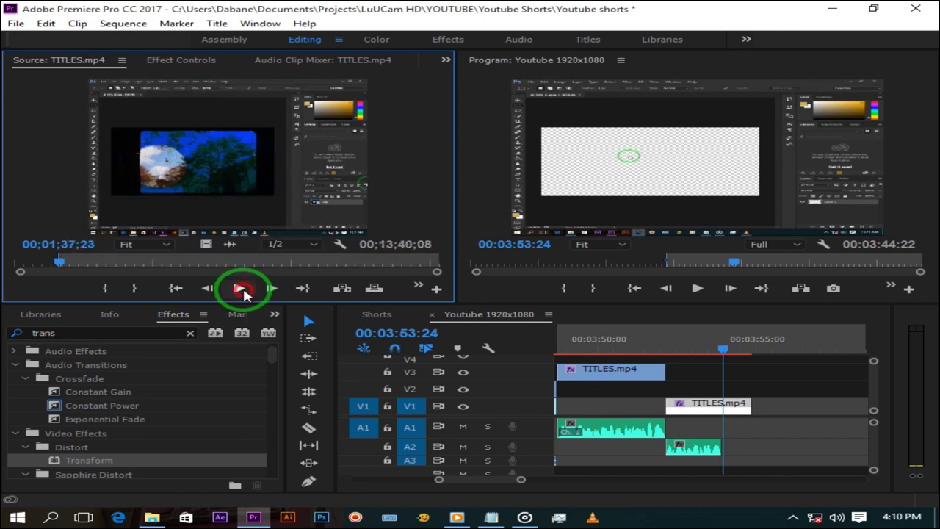
key(o)
drag(208, 246, 756, 388)
click(45, 23)
click(76, 105)
- Move the next voice-over clip on A1 to the end of the V2 TITLES.mp4 clip and place the playhead there
drag(513, 478, 538, 482)
drag(741, 428, 696, 430)
drag(684, 351, 695, 352)
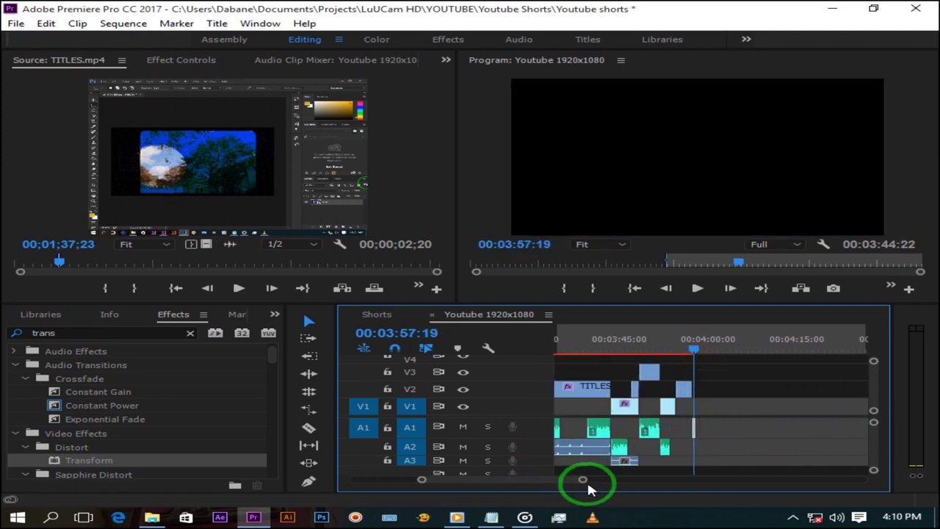
drag(583, 480, 739, 368)
- Play the last A2 voice-over and move the transition vhs glitch.mp4 clip on V2 and A1 to its end
click(697, 288)
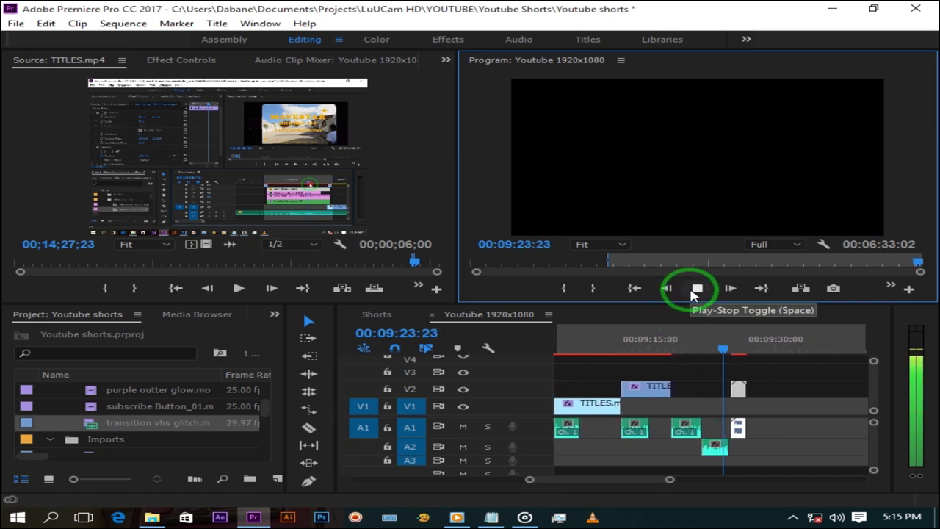
click(695, 290)
drag(668, 480, 626, 485)
drag(805, 390, 771, 390)
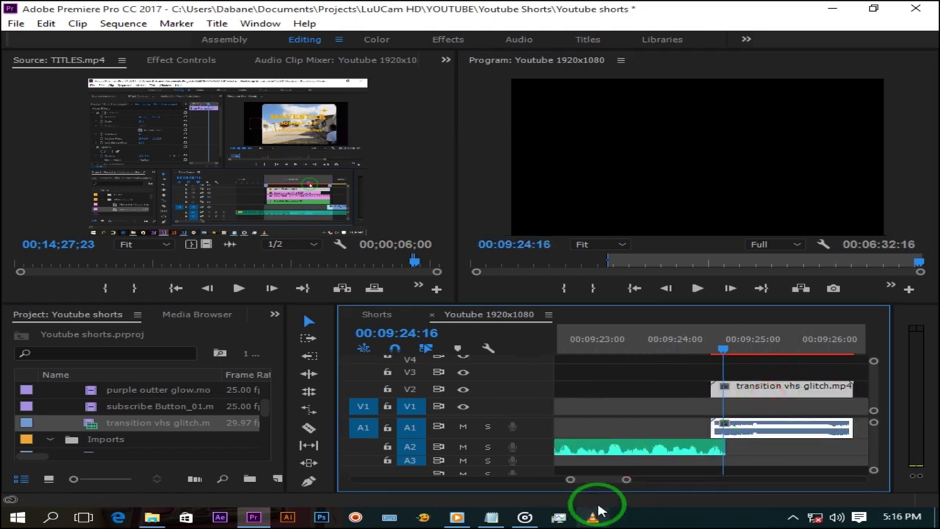
- Play back the glitch transition and return the playhead to the start of the whole sequence
drag(628, 480, 668, 481)
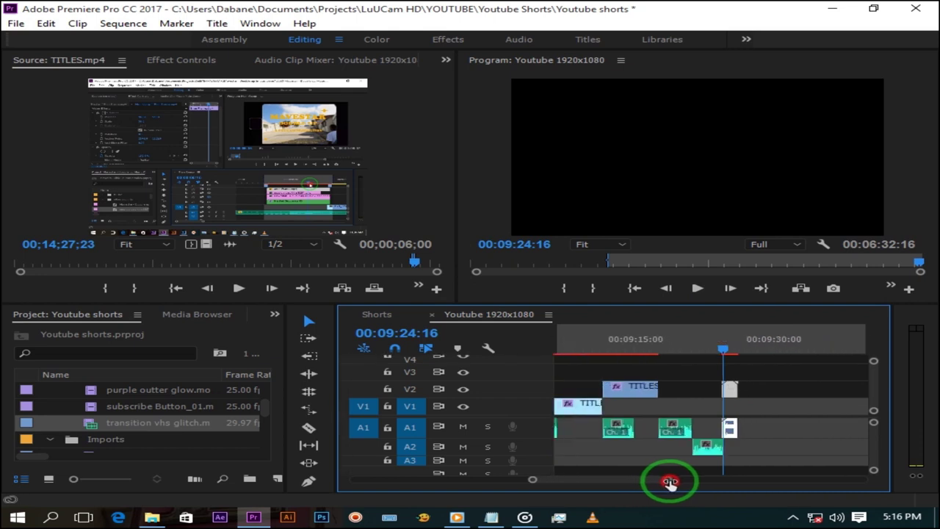
click(696, 288)
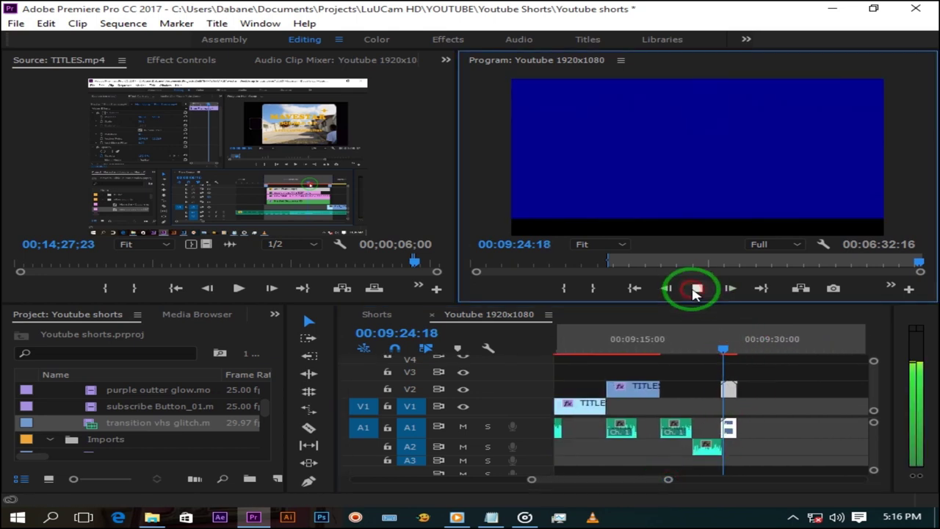
click(696, 288)
drag(670, 480, 876, 485)
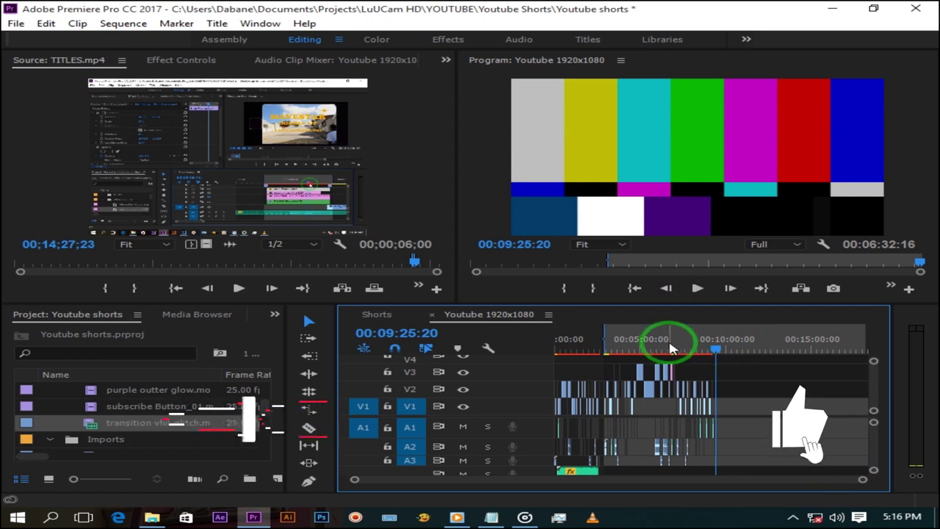
drag(607, 339, 342, 346)
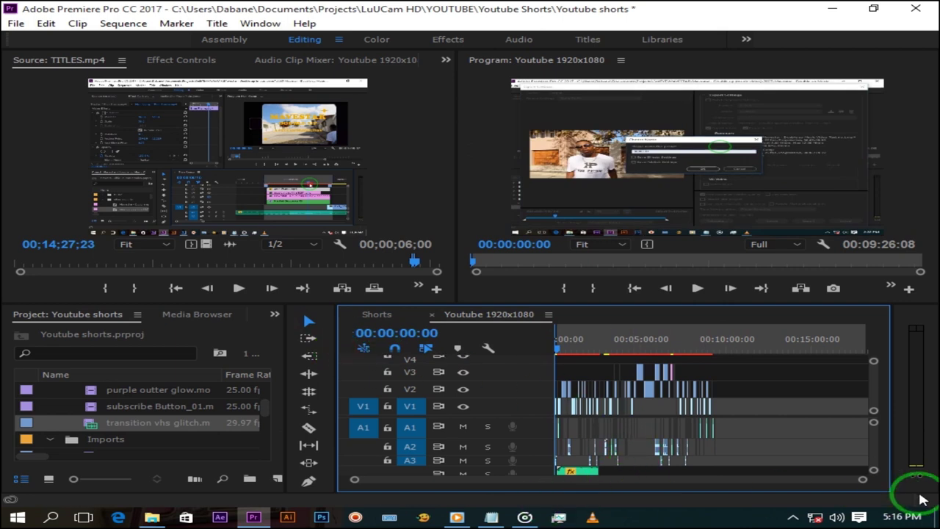